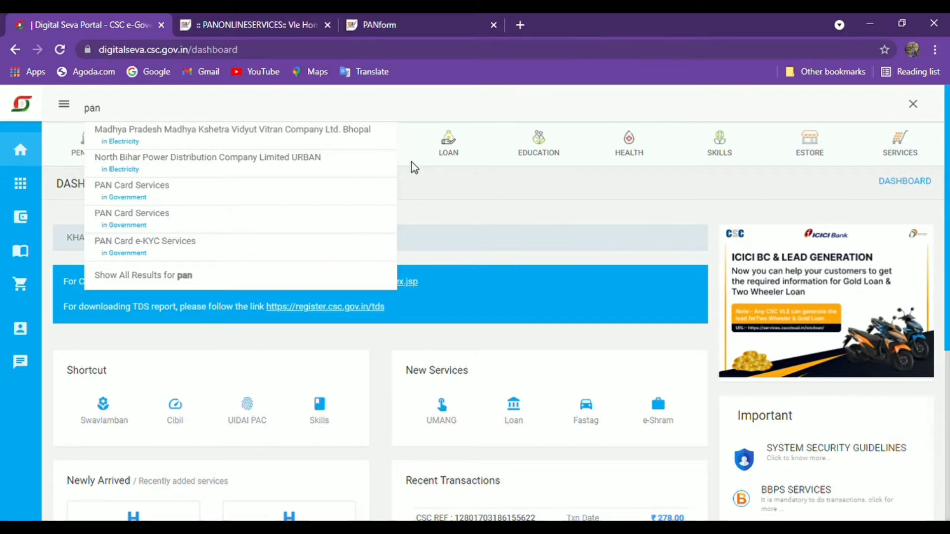
# - Switch to the PAN Online Services tab and bring up the Apply New PAN menu
pyautogui.hotkey('ctrl', 'Tab')
pyautogui.moveTo(246, 187)
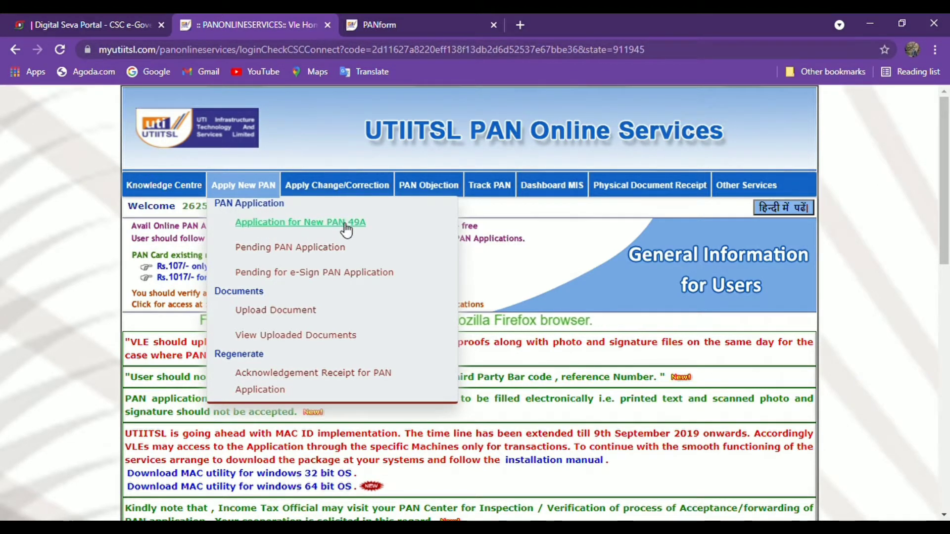
# - Choose 'Application for New PAN 49A' from the Apply New PAN menu
pyautogui.moveTo(296, 216)
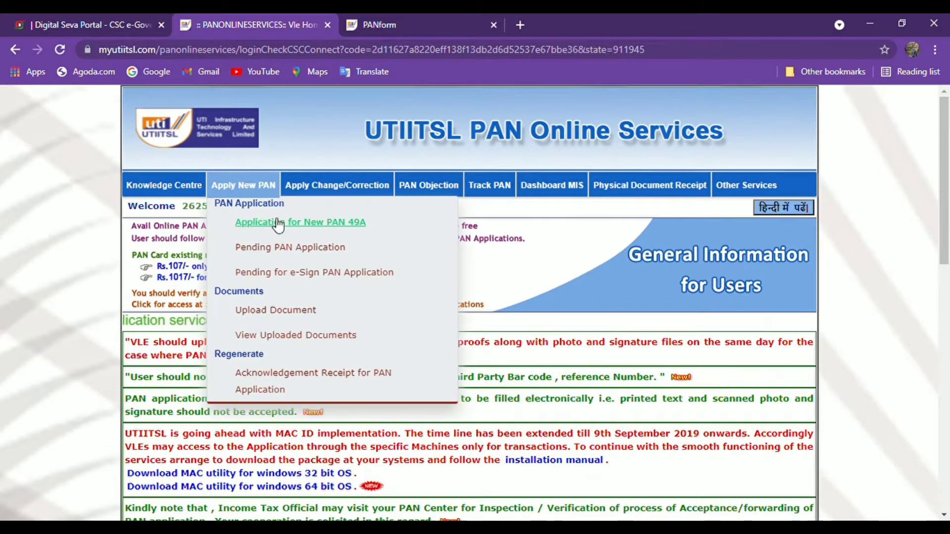
pyautogui.click(278, 223)
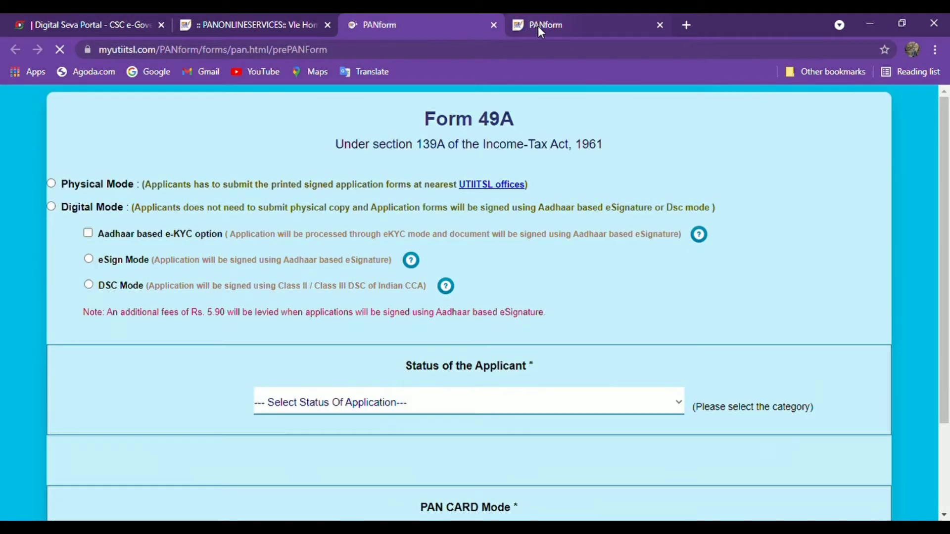
# - Close the duplicate tab, then submit step one as Individual, non-NRI, for both physical PAN and e-PAN
pyautogui.middleClick(539, 25)
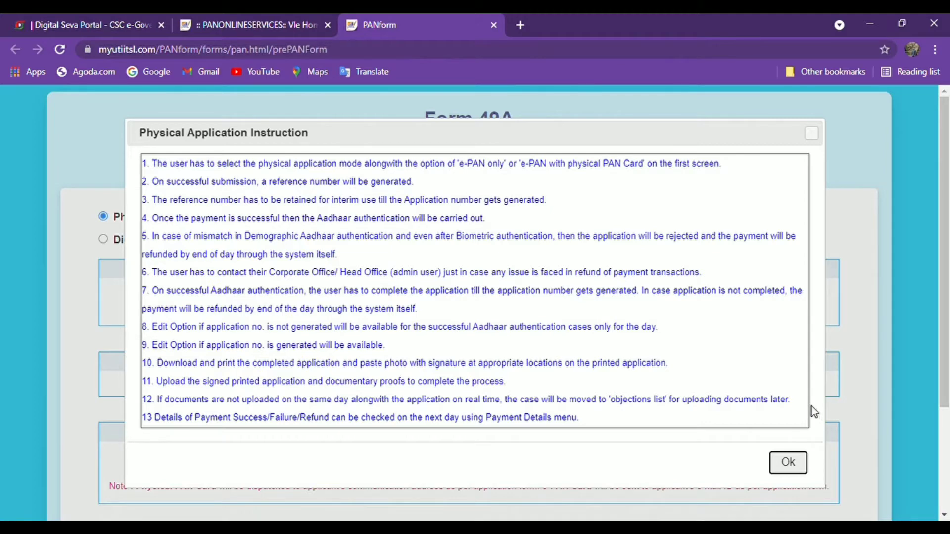
pyautogui.click(788, 464)
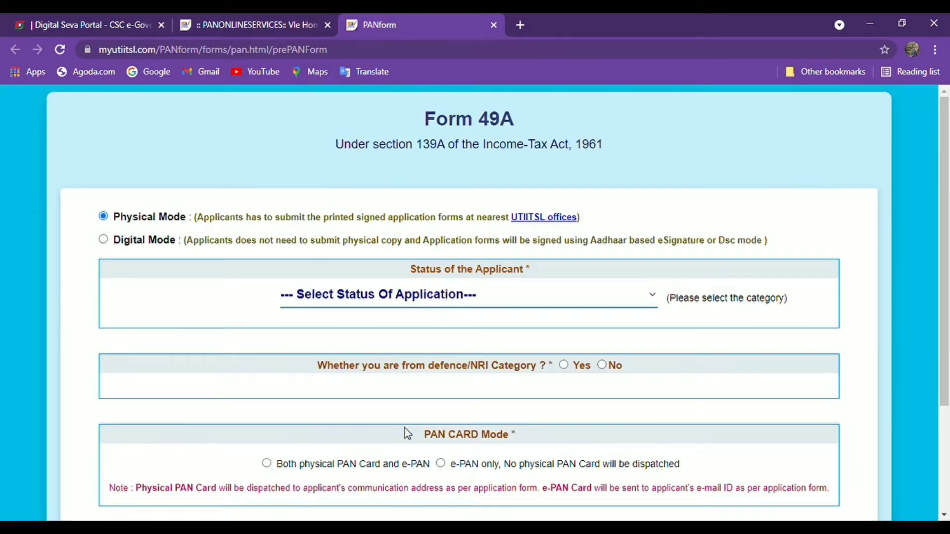
pyautogui.press('Down')
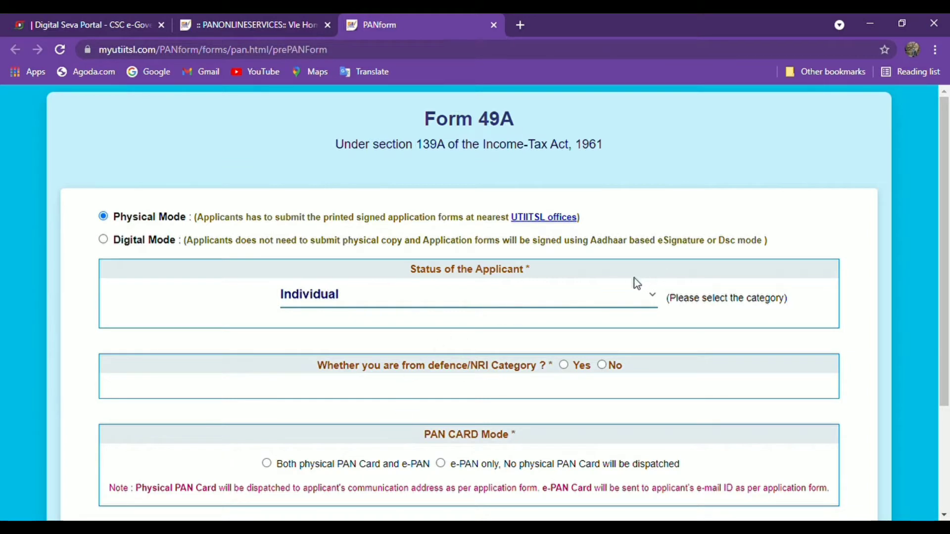
pyautogui.scroll(-1, 618, 302)
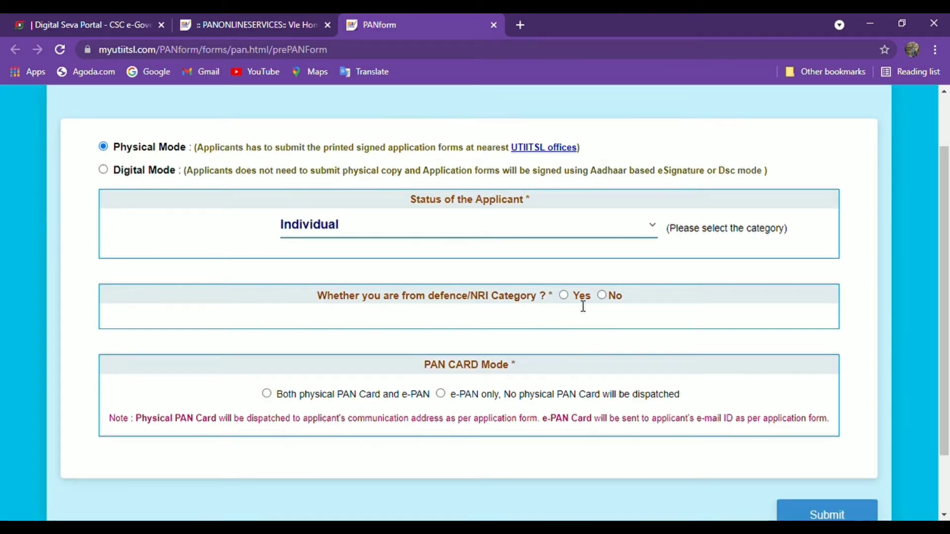
pyautogui.click(605, 298)
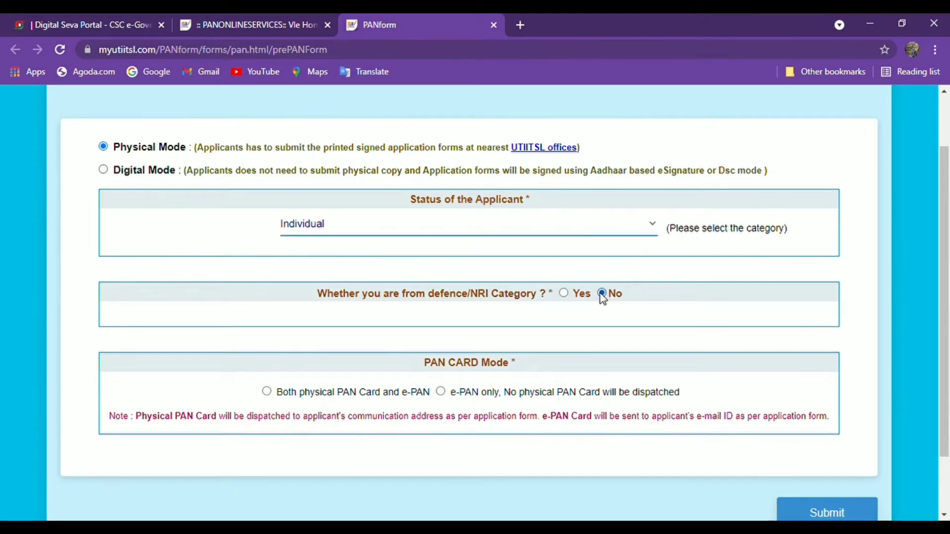
pyautogui.scroll(-2, 601, 302)
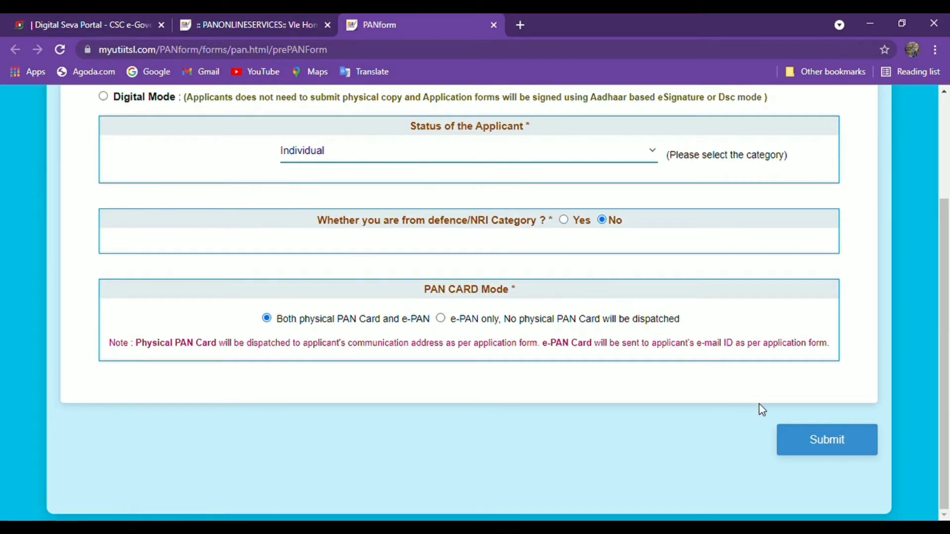
pyautogui.click(802, 442)
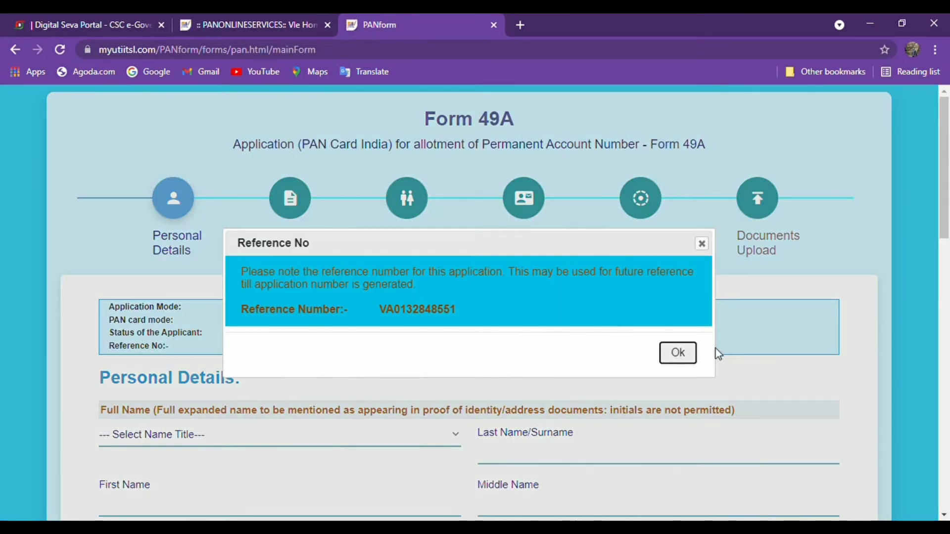
# - Dismiss the reference number notice, select title SMT and enter the applicant's name
pyautogui.click(678, 354)
pyautogui.scroll(-4, 554, 358)
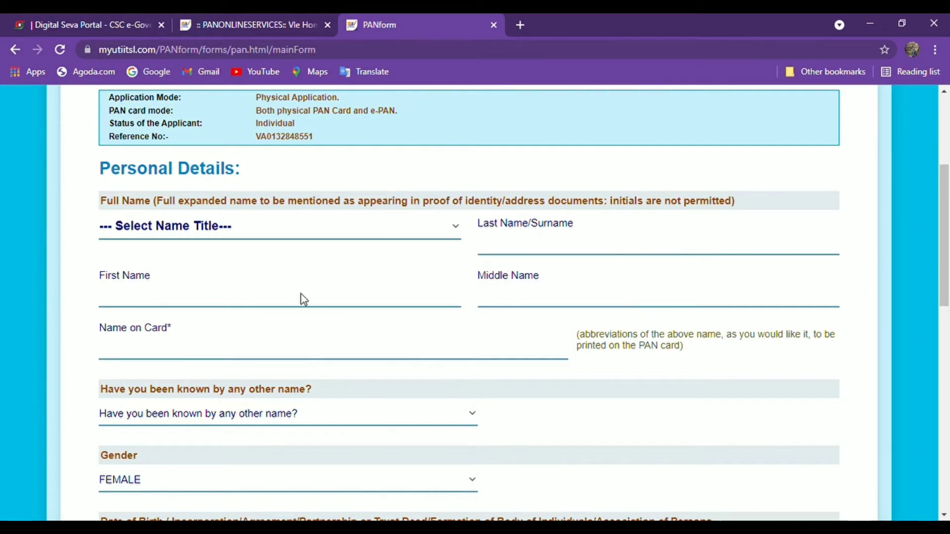
pyautogui.press('Down')
pyautogui.press('Down')
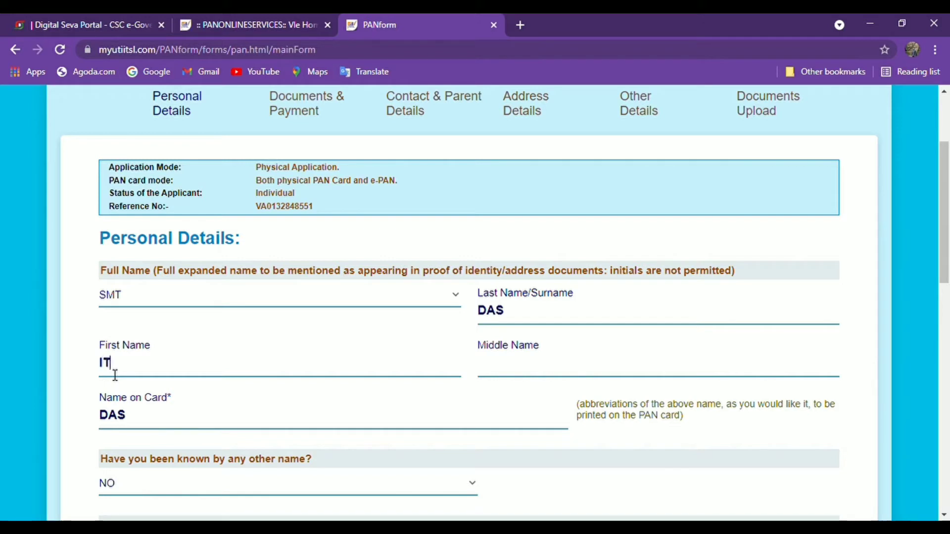
pyautogui.write('SHREE')
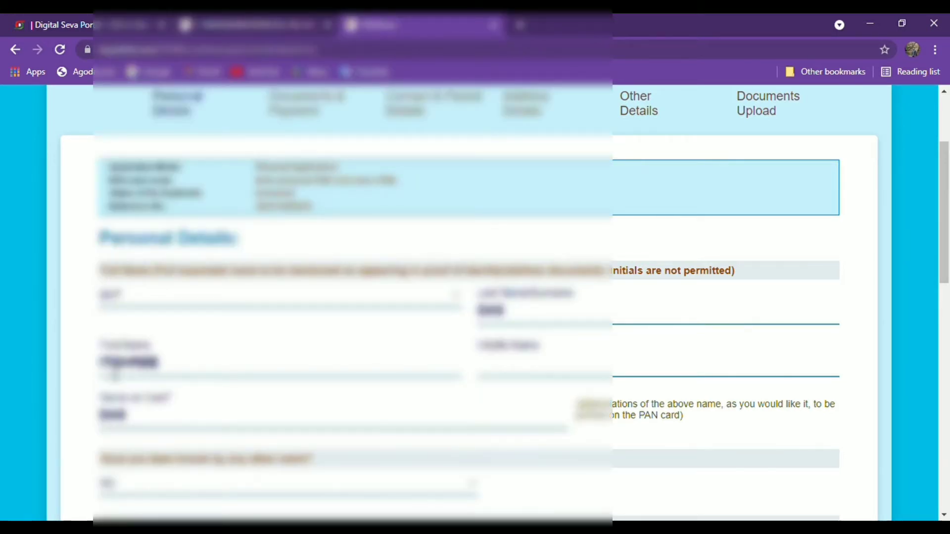
# - Fill in the name on card and set the communication address to RESIDENCE
pyautogui.click(158, 420)
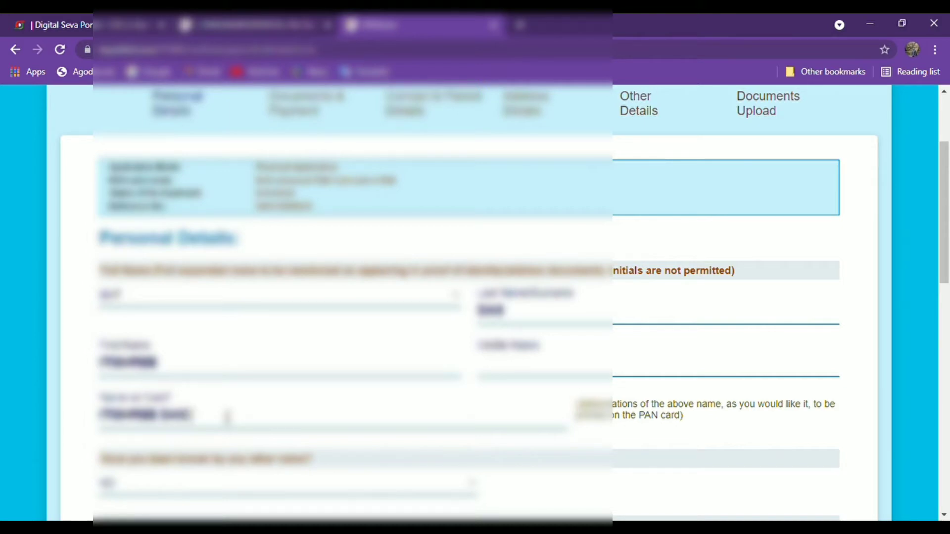
pyautogui.scroll(-4, 207, 435)
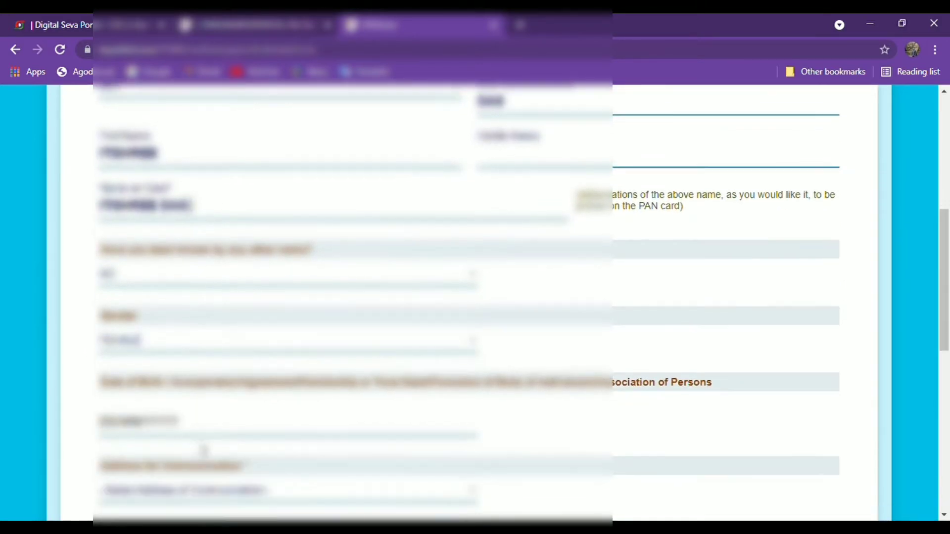
pyautogui.scroll(-4, 202, 426)
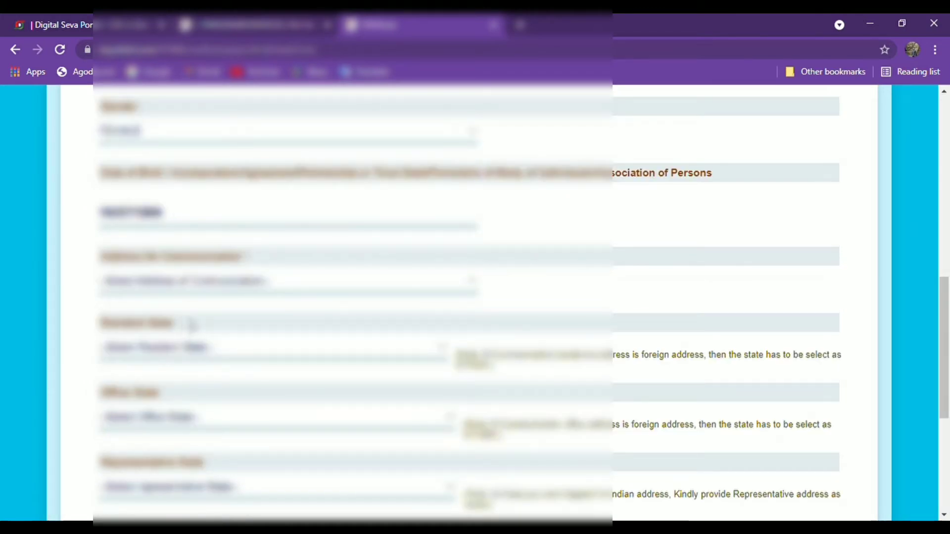
pyautogui.click(196, 292)
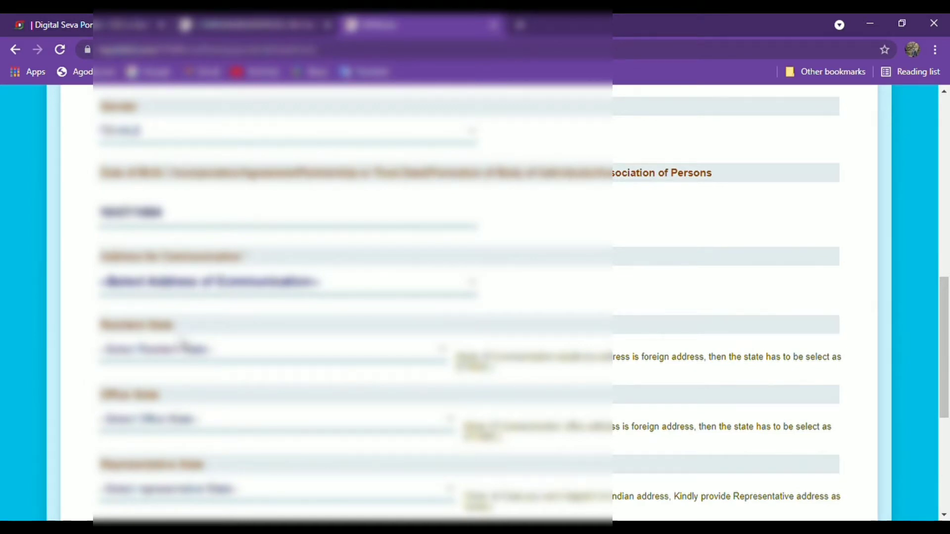
pyautogui.click(184, 339)
# - Pick the applicant's resident state and type the Aadhaar number
pyautogui.scroll(-2, 191, 321)
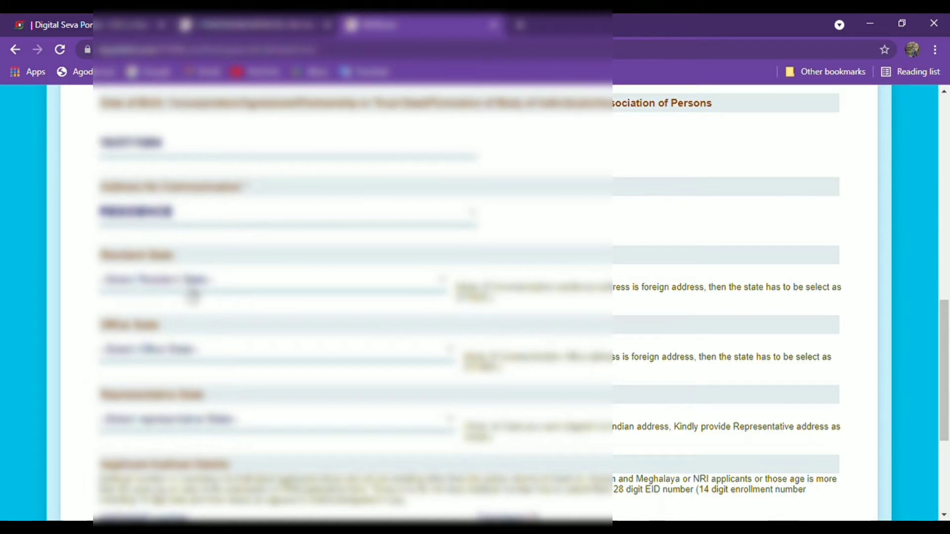
pyautogui.click(193, 293)
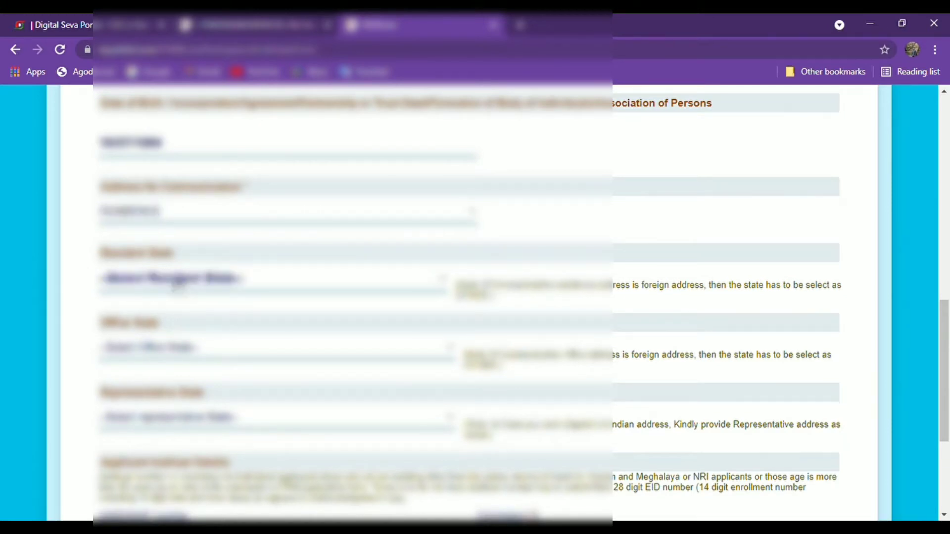
pyautogui.press('Down')
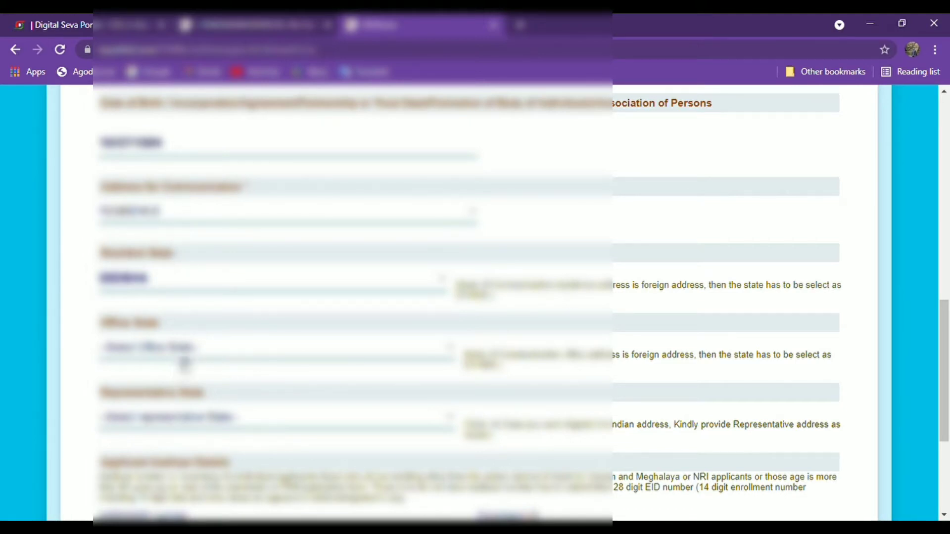
pyautogui.scroll(-3, 183, 368)
pyautogui.scroll(-2, 188, 337)
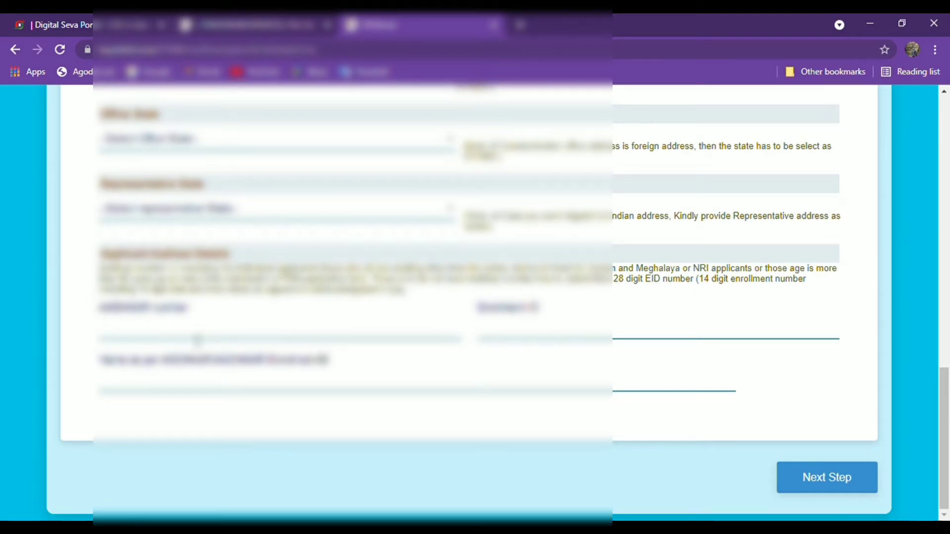
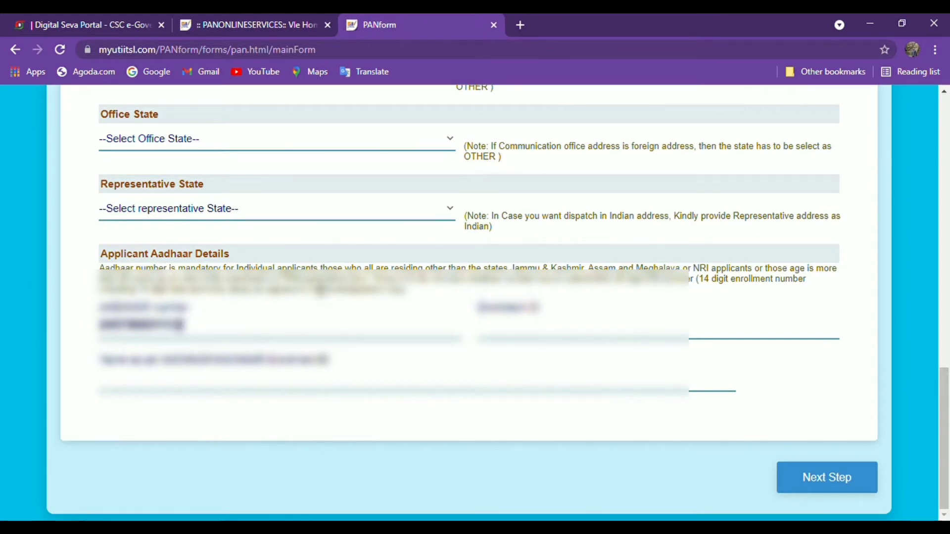
# - Re-enter and confirm the Aadhaar number, then type the applicant's name as per Aadhaar
pyautogui.click(317, 395)
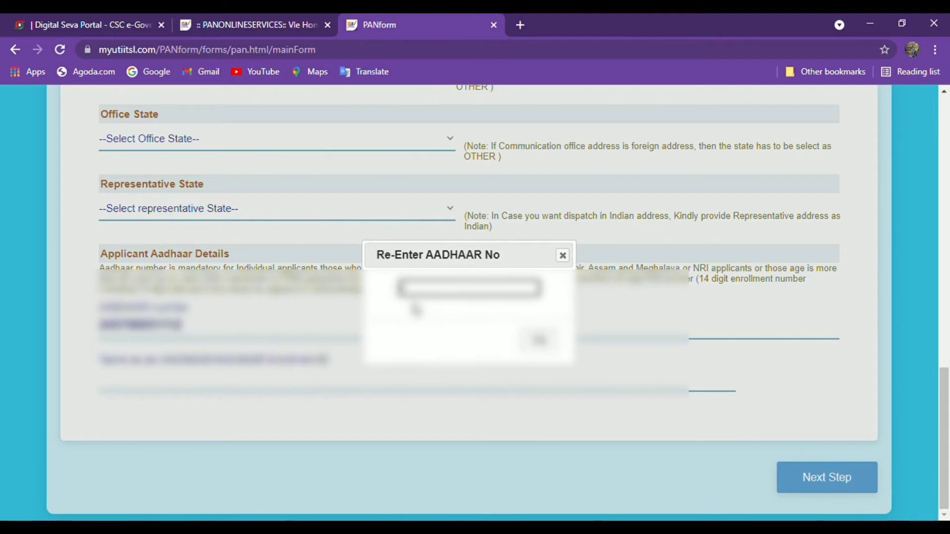
pyautogui.write('*********')
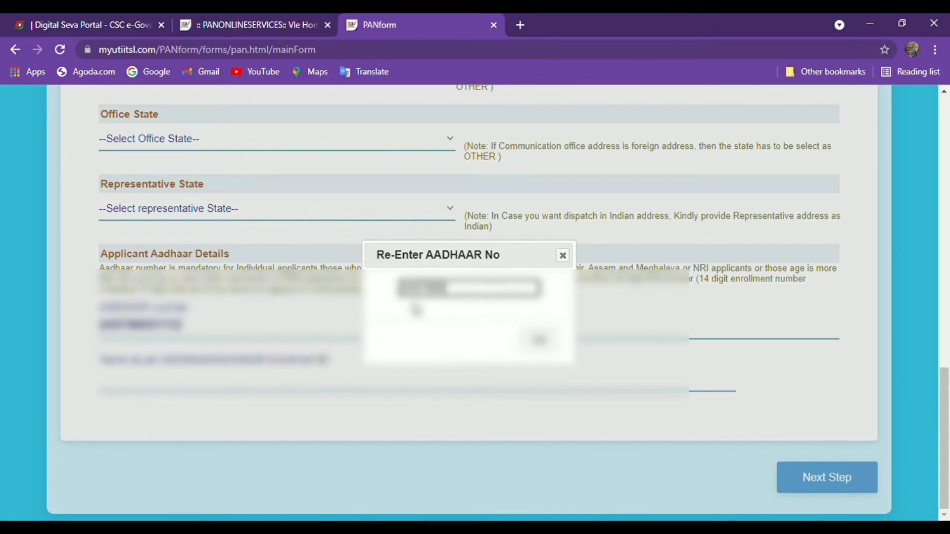
pyautogui.write('******')
pyautogui.click(539, 340)
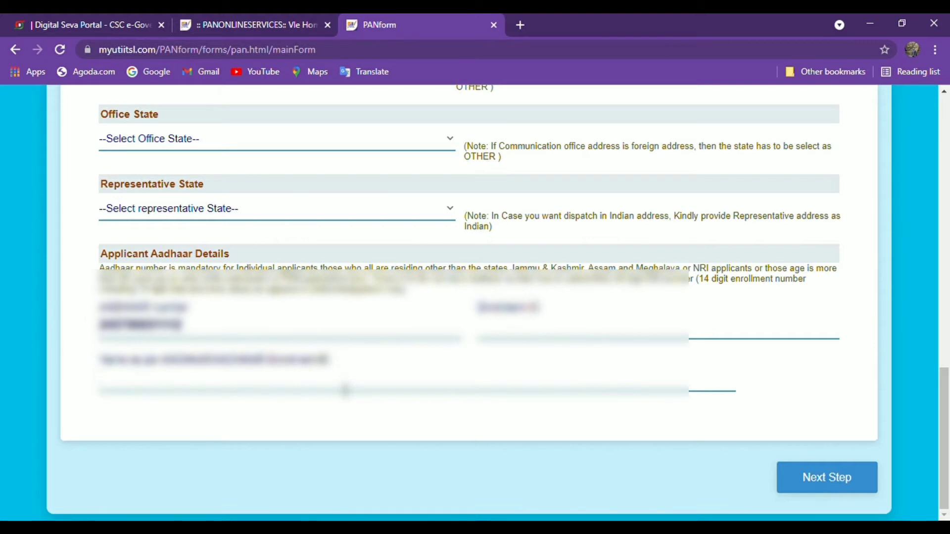
pyautogui.write('********')
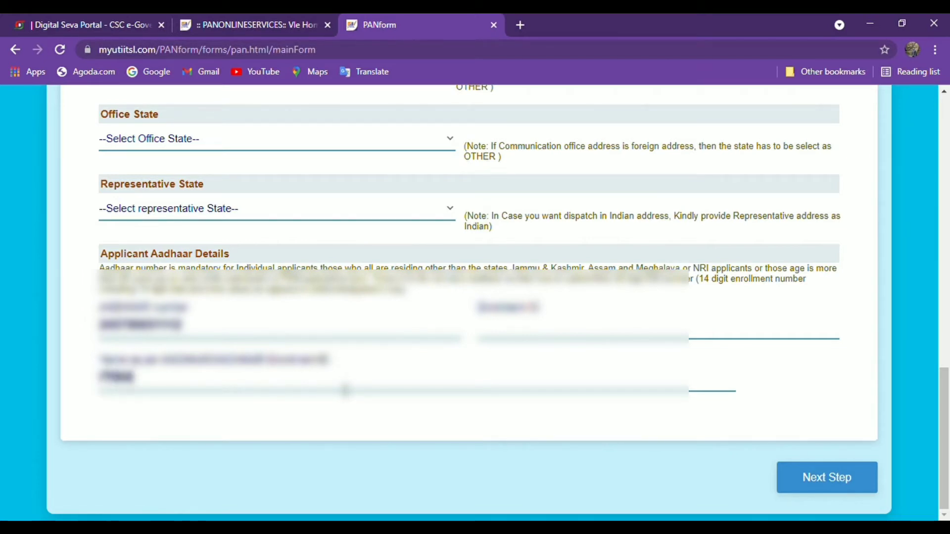
pyautogui.write('****')
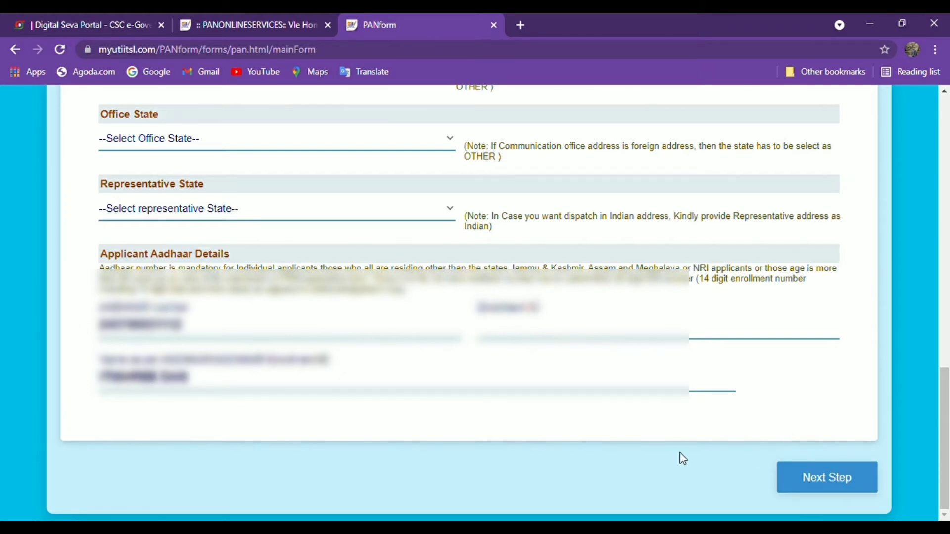
# - Scroll through the Personal Details form to review the entries
pyautogui.scroll(2, 682, 459)
pyautogui.scroll(-2, 683, 459)
pyautogui.scroll(10, 683, 458)
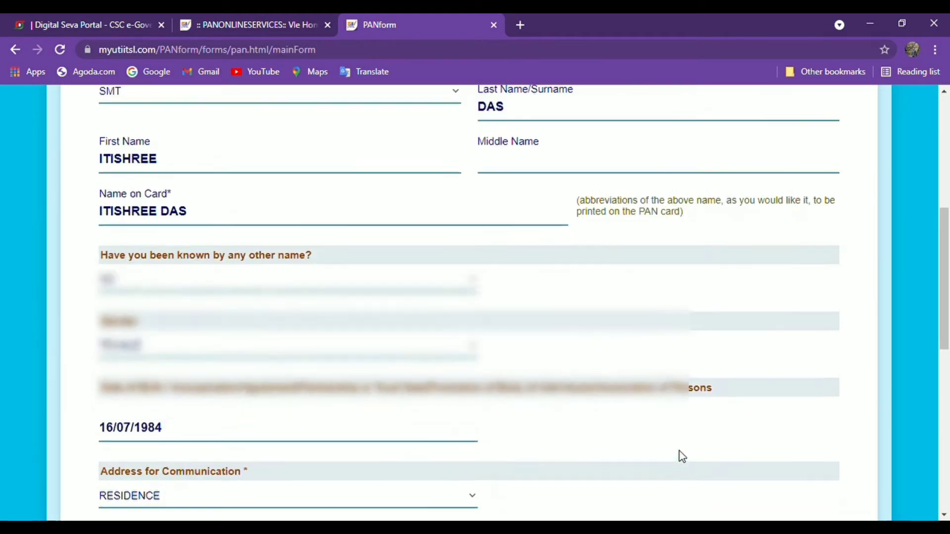
pyautogui.scroll(6, 682, 454)
pyautogui.scroll(-11, 682, 454)
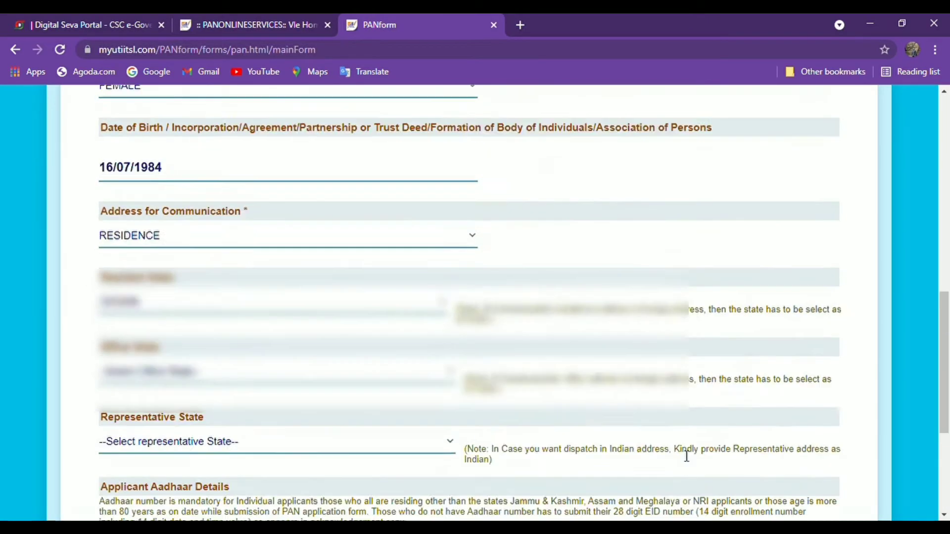
pyautogui.scroll(8, 686, 456)
pyautogui.scroll(-12, 687, 455)
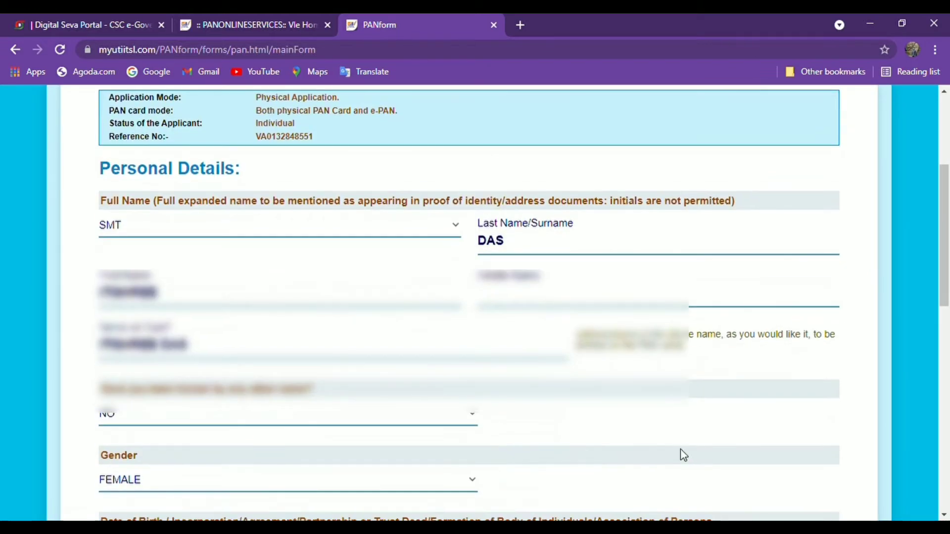
pyautogui.scroll(-2, 684, 454)
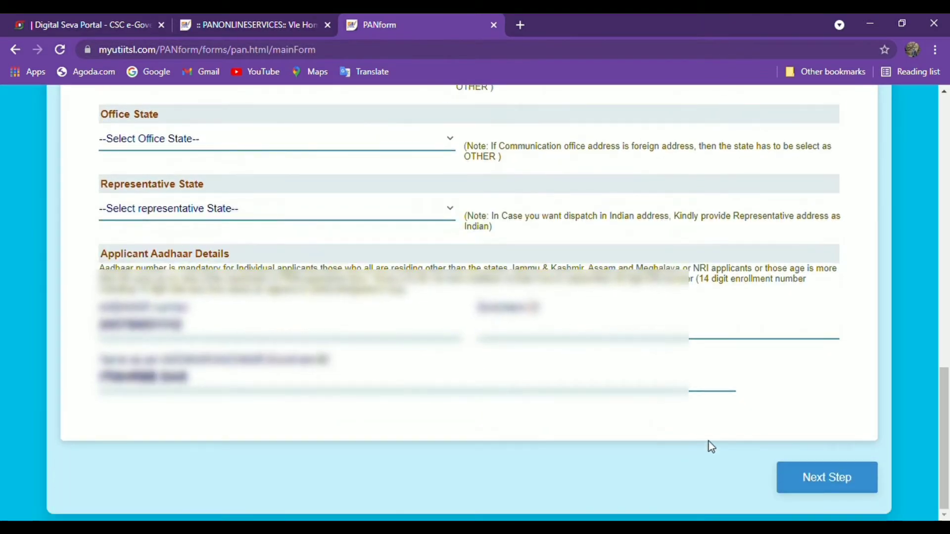
# - On Documents & Payment, set 'AADHAAR Card issued by UIDAI (In Copy)' as identity, address and DOB proof
pyautogui.click(815, 479)
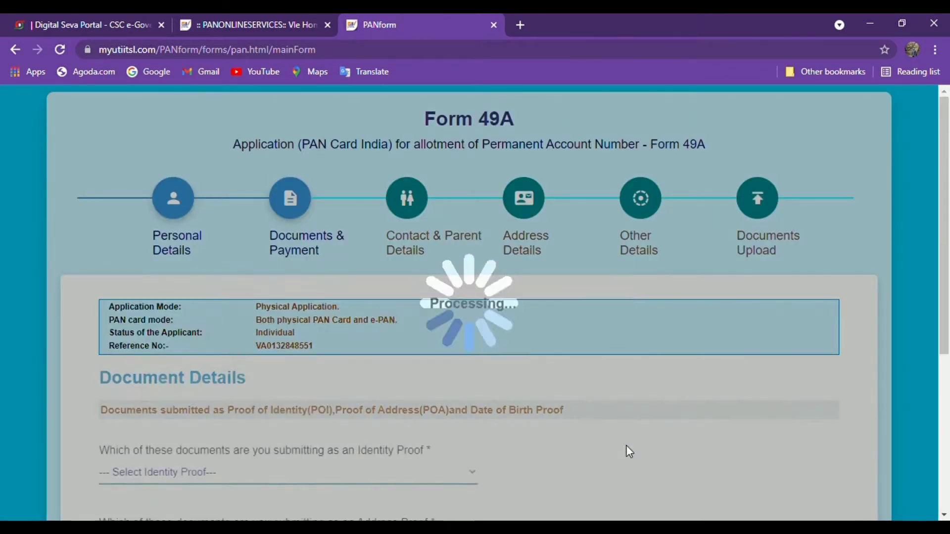
pyautogui.scroll(-4, 595, 424)
pyautogui.scroll(4, 597, 427)
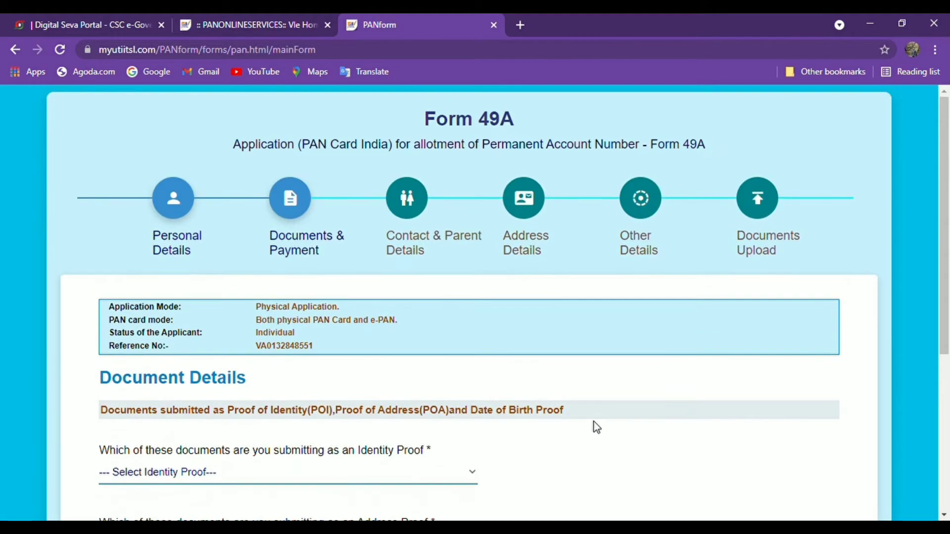
pyautogui.scroll(-3, 595, 428)
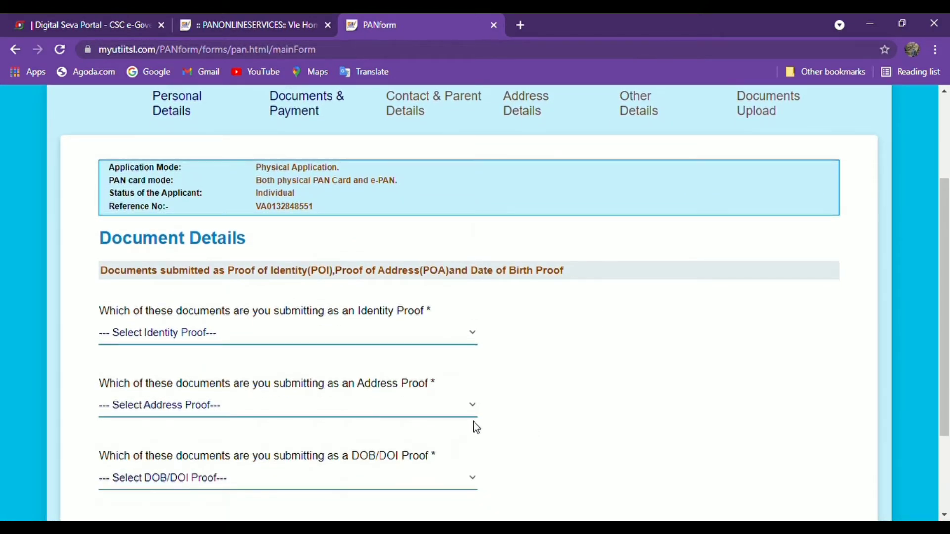
pyautogui.scroll(-1, 475, 427)
pyautogui.click(159, 266)
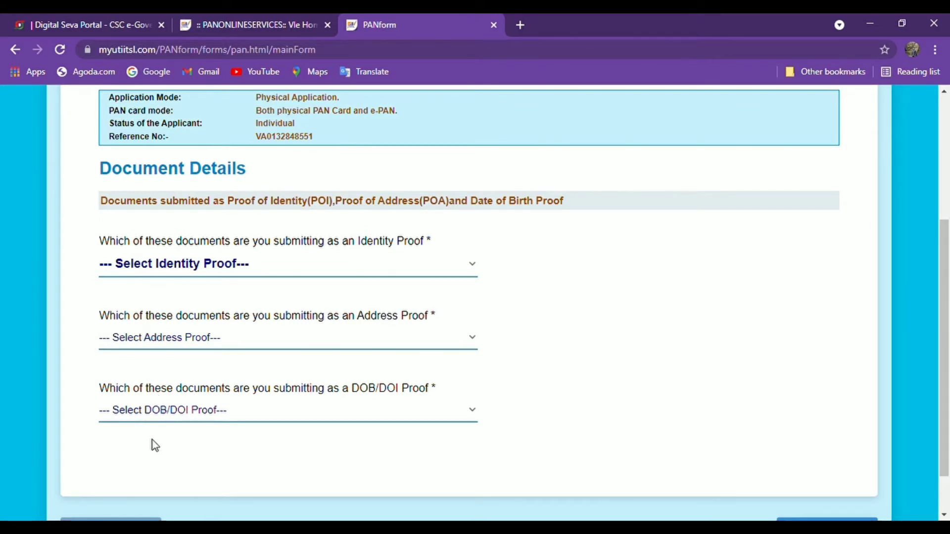
pyautogui.click(169, 302)
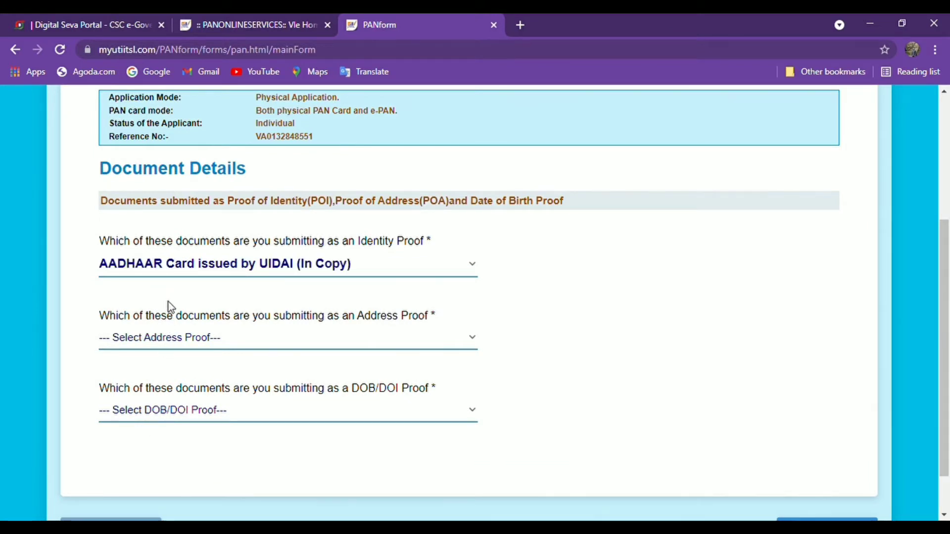
pyautogui.click(185, 340)
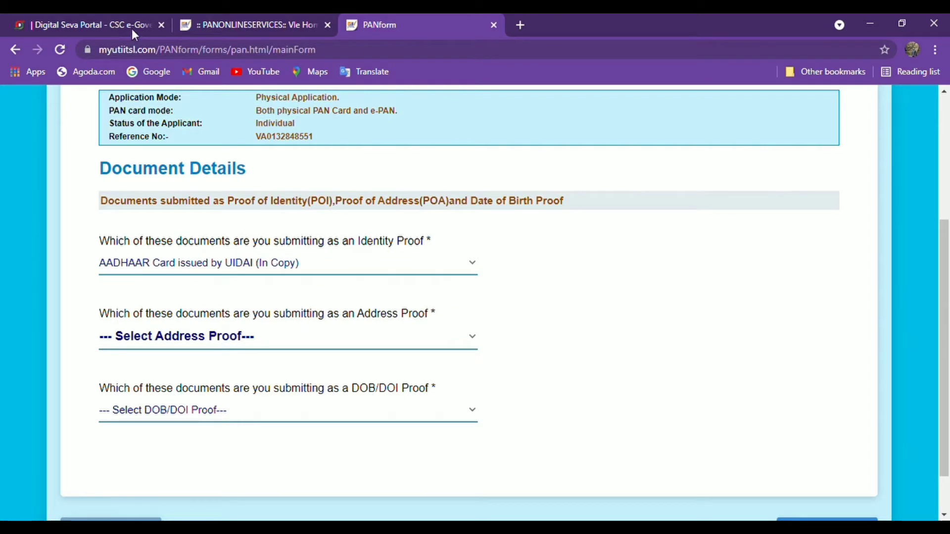
pyautogui.click(111, 363)
pyautogui.click(167, 418)
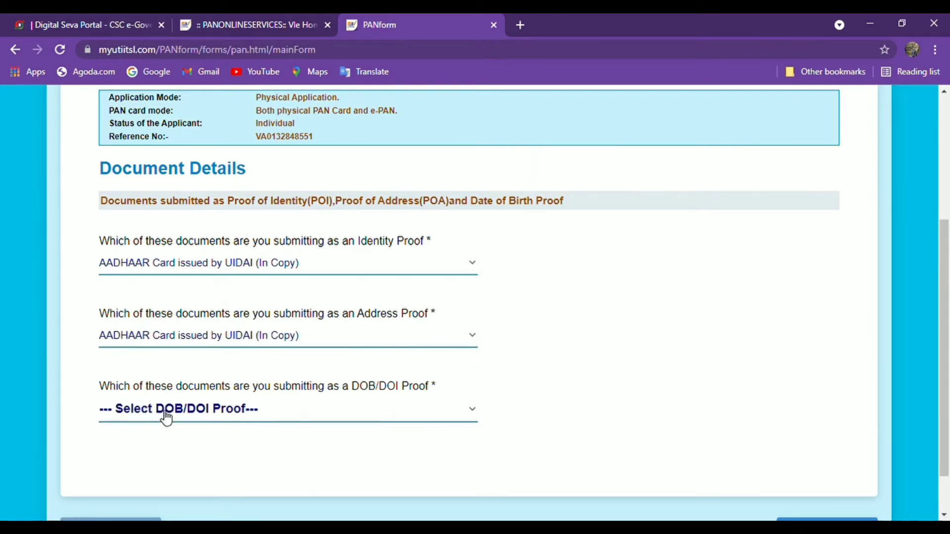
pyautogui.press('Down')
# - Proceed to pay the application fee with Make Payment
pyautogui.scroll(-1, 526, 399)
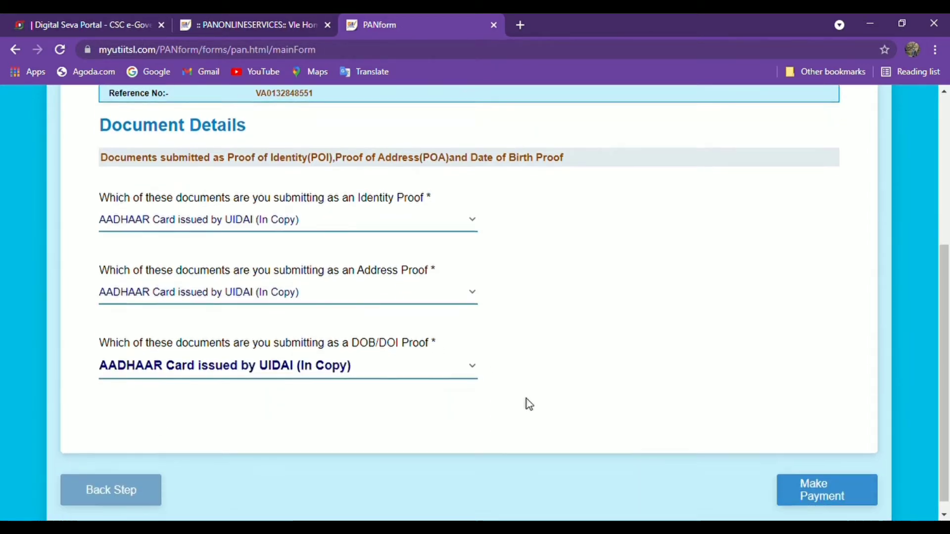
pyautogui.scroll(5, 800, 443)
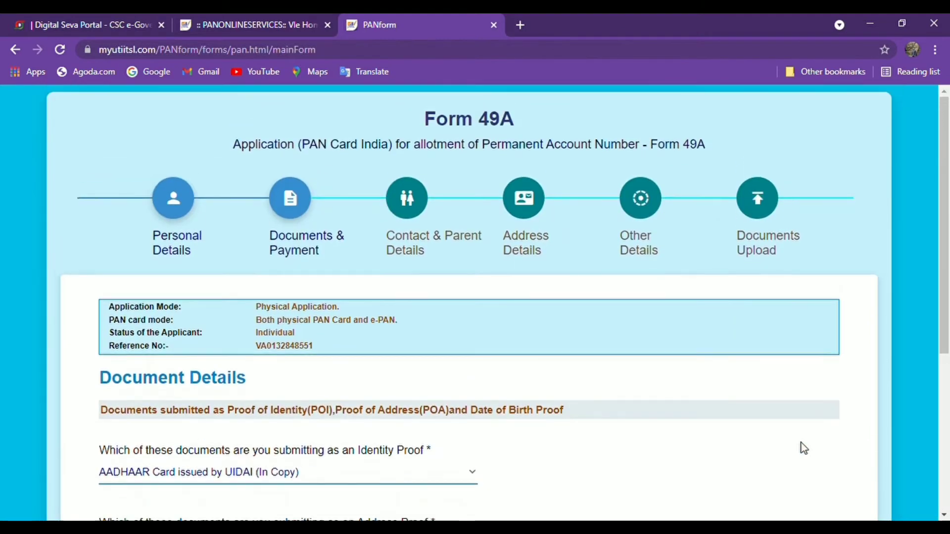
pyautogui.scroll(-5, 801, 443)
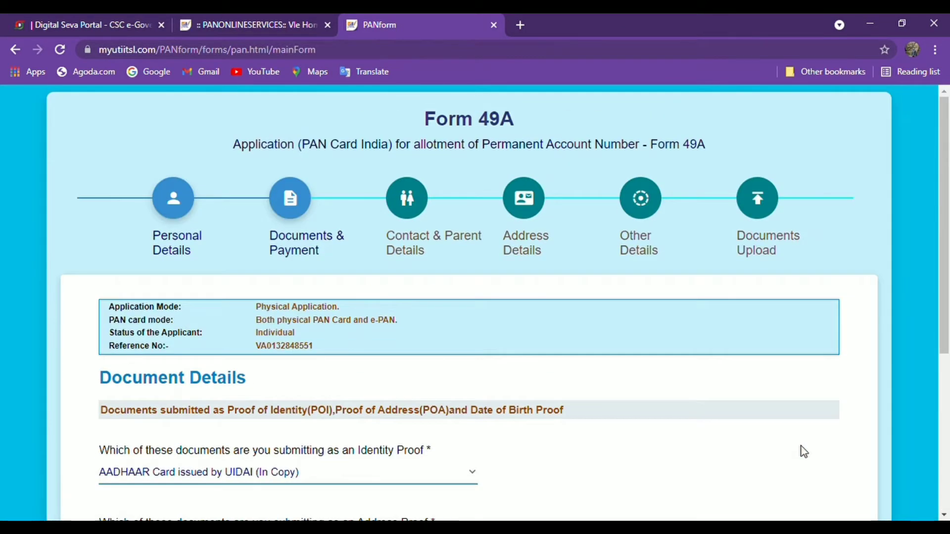
pyautogui.scroll(-5, 801, 447)
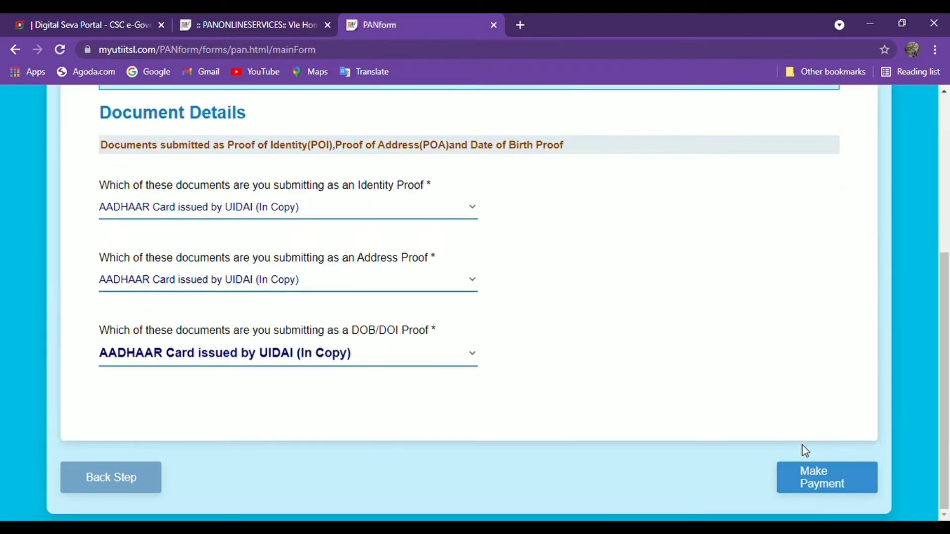
pyautogui.click(832, 482)
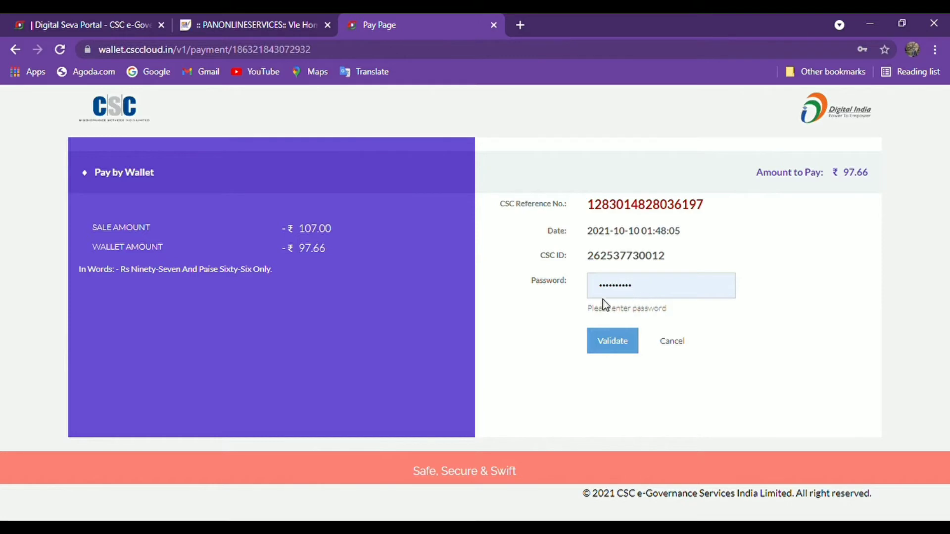
# - Validate the wallet password, re-enter the wallet PIN and pay ₹97.66
pyautogui.click(625, 349)
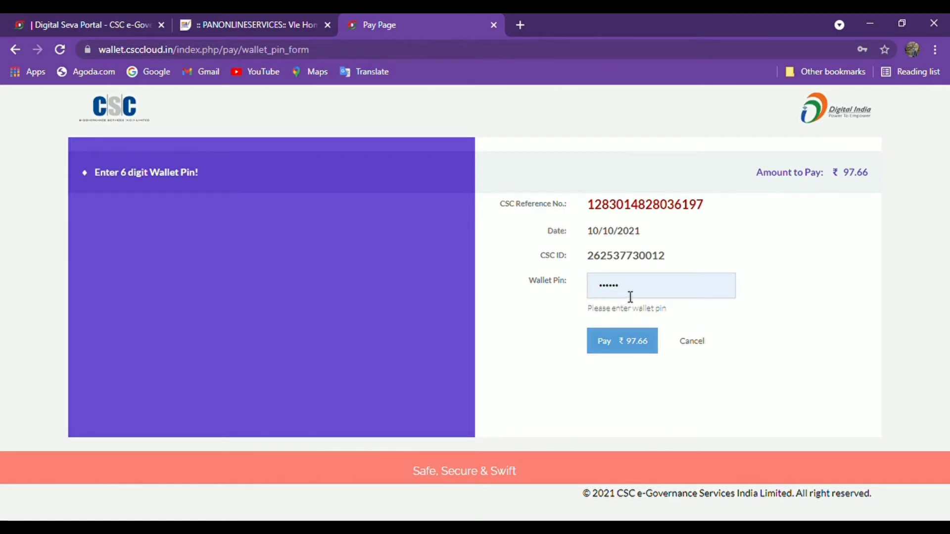
pyautogui.click(630, 297)
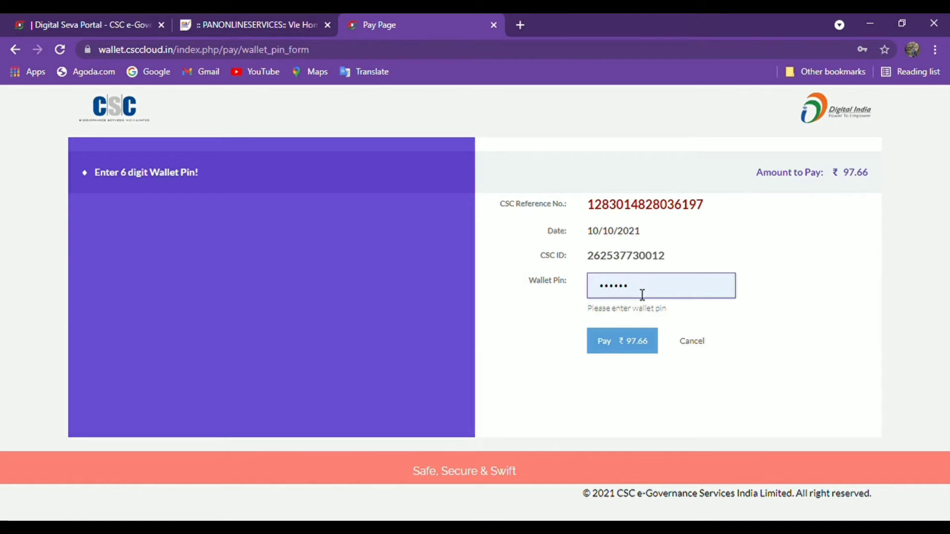
pyautogui.click(777, 294)
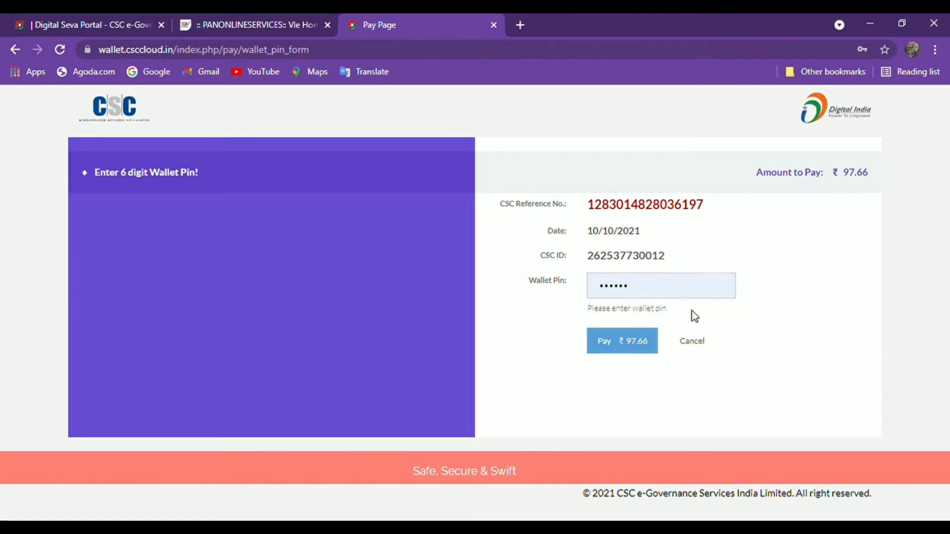
pyautogui.click(665, 296)
pyautogui.press('BackSpace')
pyautogui.press('BackSpace')
pyautogui.press('BackSpace')
pyautogui.press('BackSpace')
pyautogui.press('BackSpace')
pyautogui.press('BackSpace')
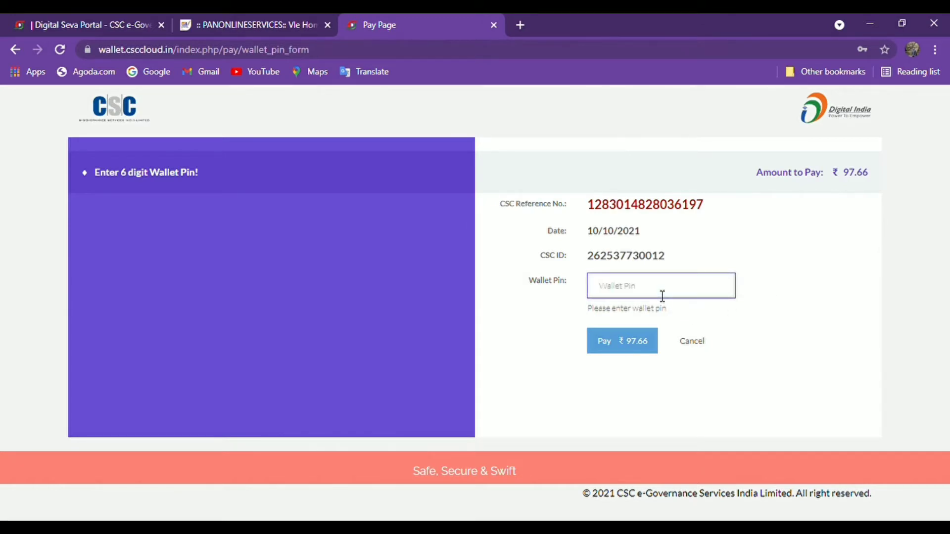
pyautogui.write('1')
pyautogui.click(648, 346)
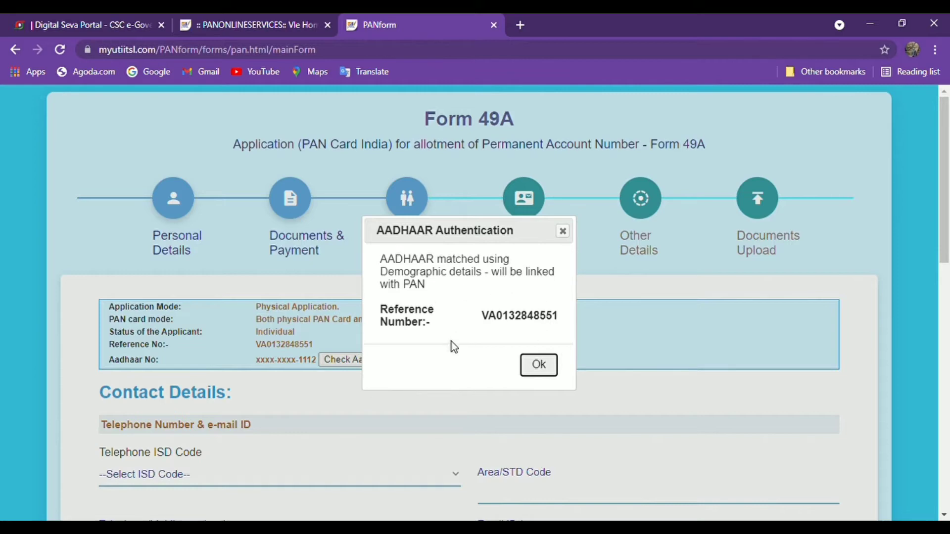
# - Dismiss the Aadhaar authentication message and move to the telephone/mobile number field
pyautogui.click(534, 369)
pyautogui.scroll(-5, 497, 367)
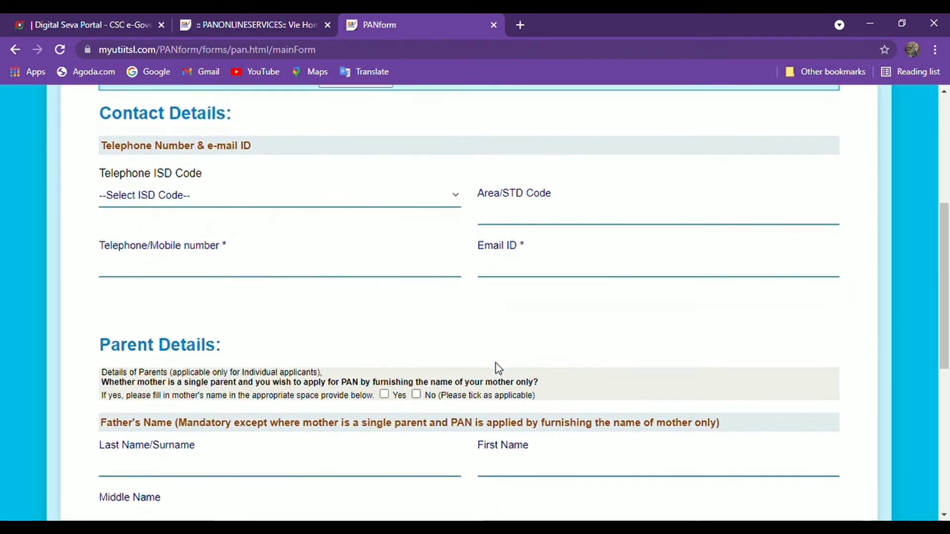
pyautogui.scroll(3, 499, 369)
pyautogui.scroll(-6, 499, 369)
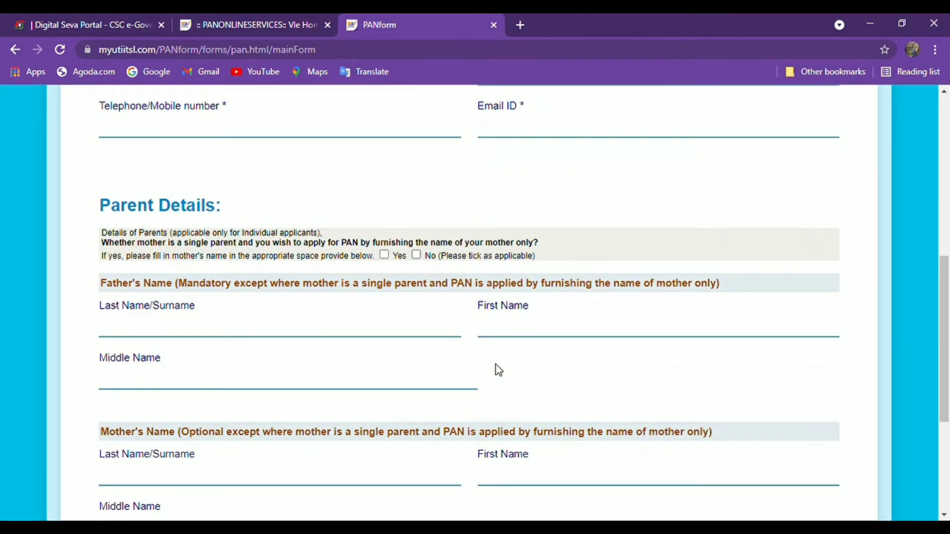
pyautogui.scroll(8, 501, 371)
pyautogui.scroll(-4, 502, 371)
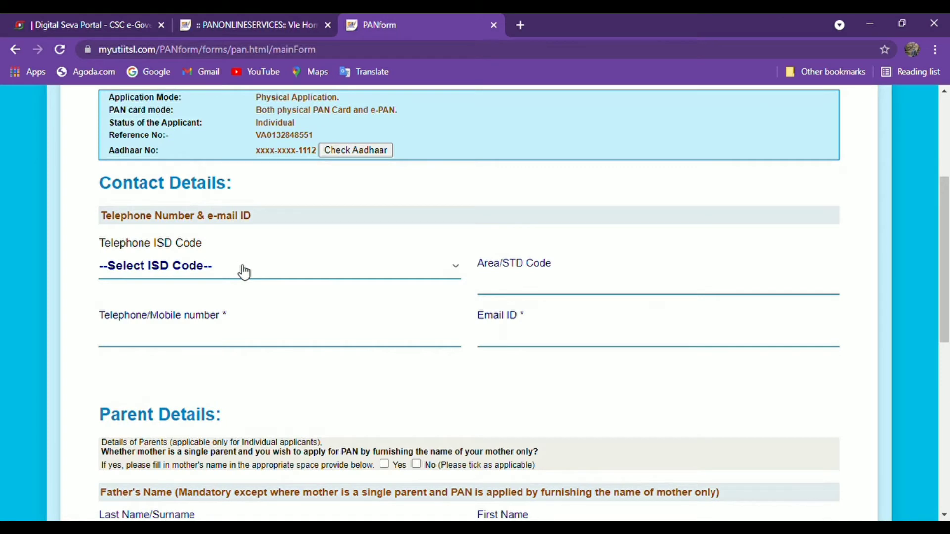
pyautogui.write('in')
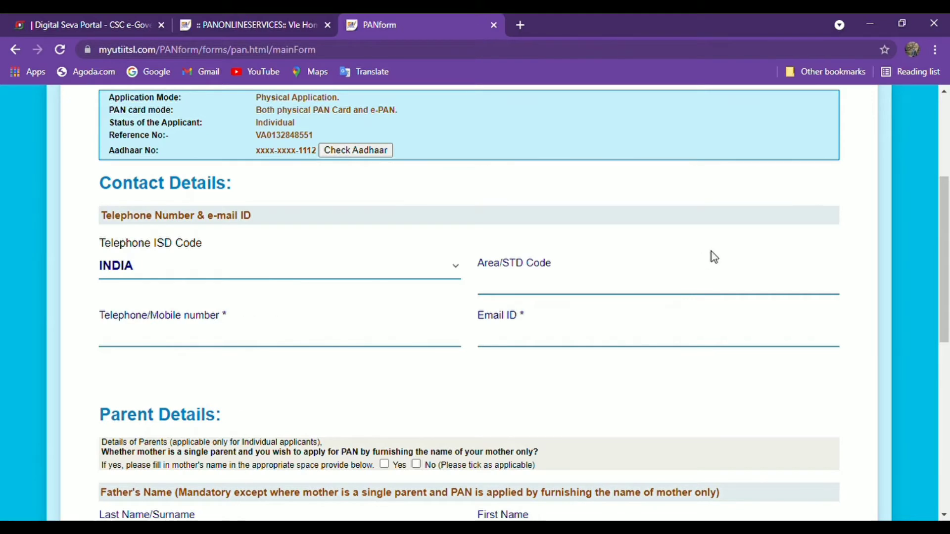
pyautogui.click(222, 350)
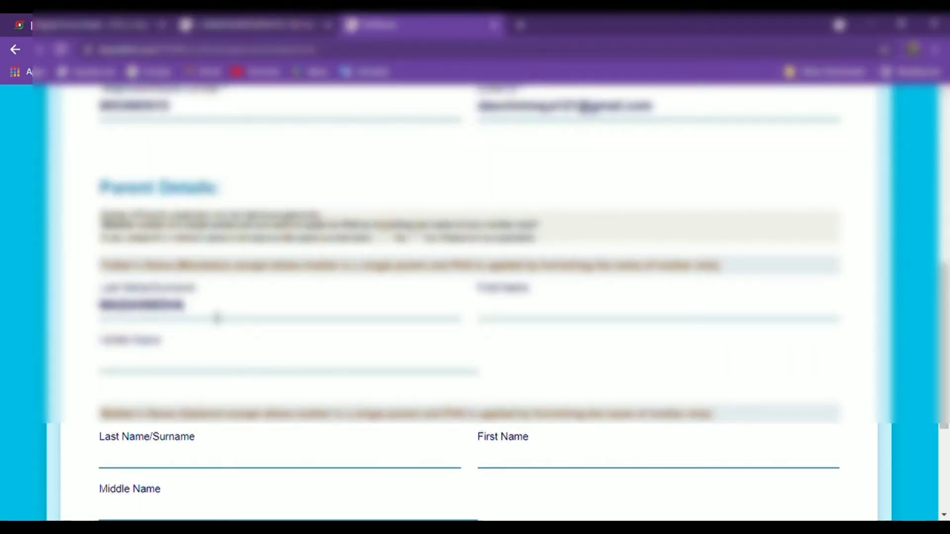
# - Enter the father's surname and first name in Parent Details
pyautogui.write('KUMAR')
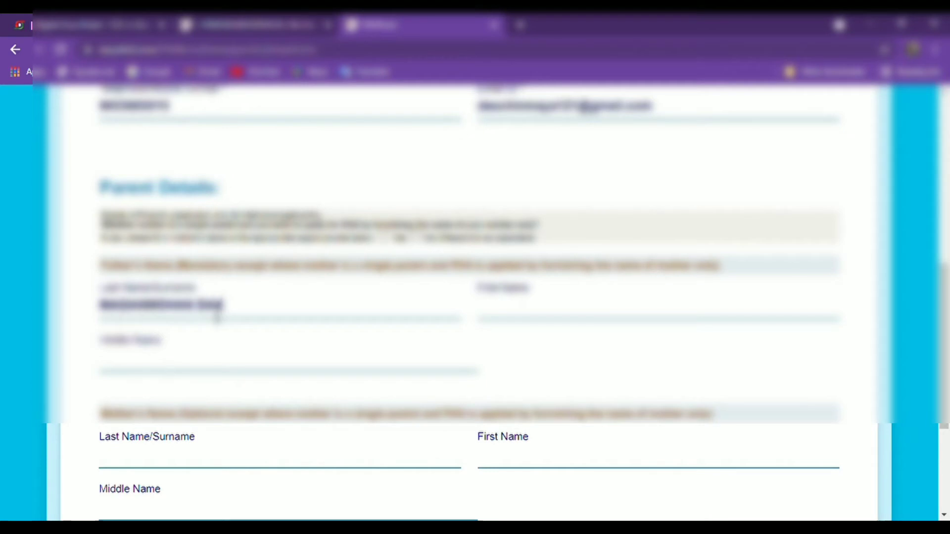
pyautogui.press('BackSpace')
pyautogui.press('BackSpace')
pyautogui.press('BackSpace')
pyautogui.press('BackSpace')
pyautogui.press('BackSpace')
pyautogui.press('BackSpace')
pyautogui.press('BackSpace')
pyautogui.press('BackSpace')
pyautogui.press('BackSpace')
pyautogui.press('BackSpace')
pyautogui.press('BackSpace')
pyautogui.press('BackSpace')
pyautogui.press('BackSpace')
pyautogui.press('BackSpace')
pyautogui.press('BackSpace')
pyautogui.press('BackSpace')
pyautogui.press('BackSpace')
pyautogui.press('BackSpace')
pyautogui.press('BackSpace')
pyautogui.press('BackSpace')
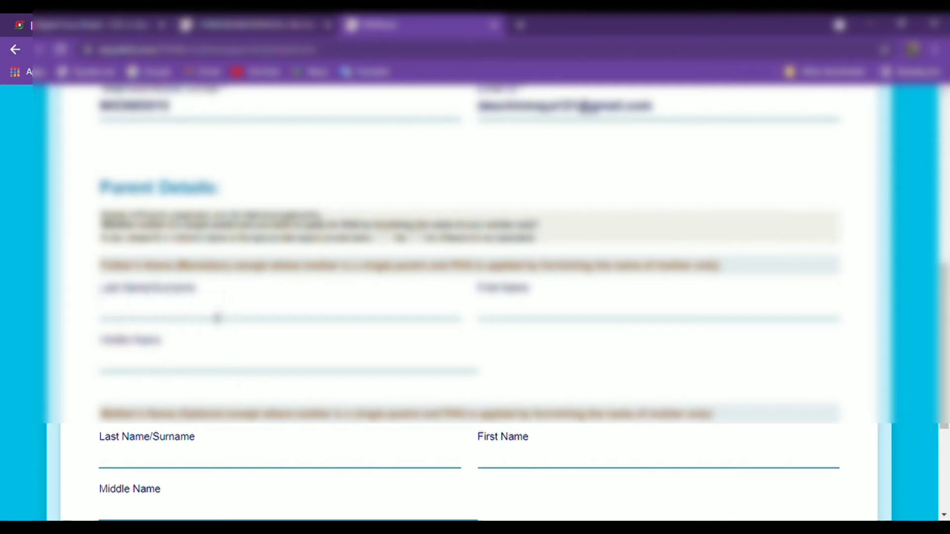
pyautogui.write('SAHU')
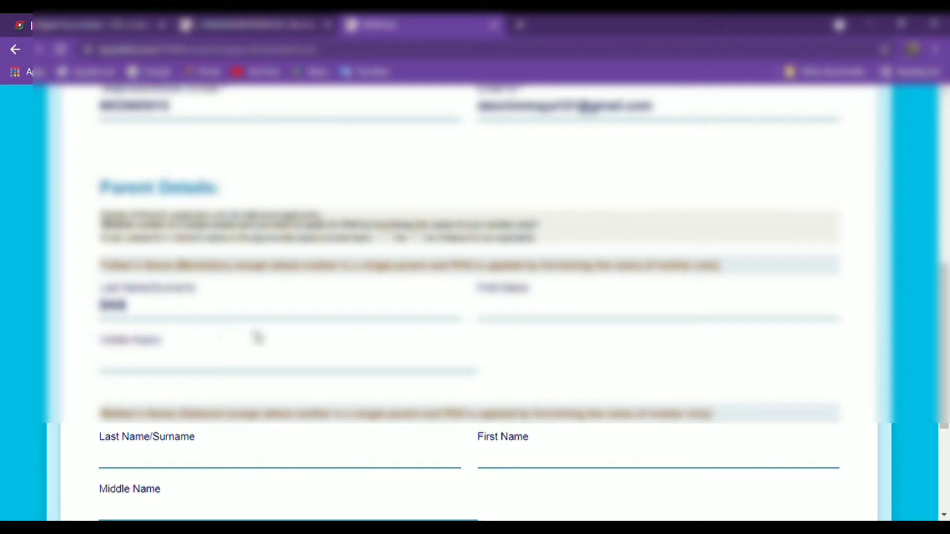
pyautogui.click(534, 312)
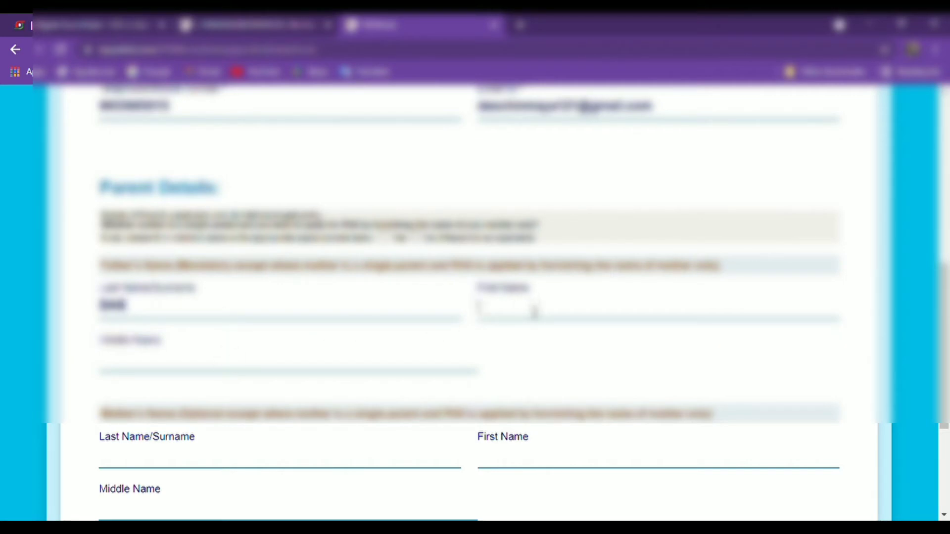
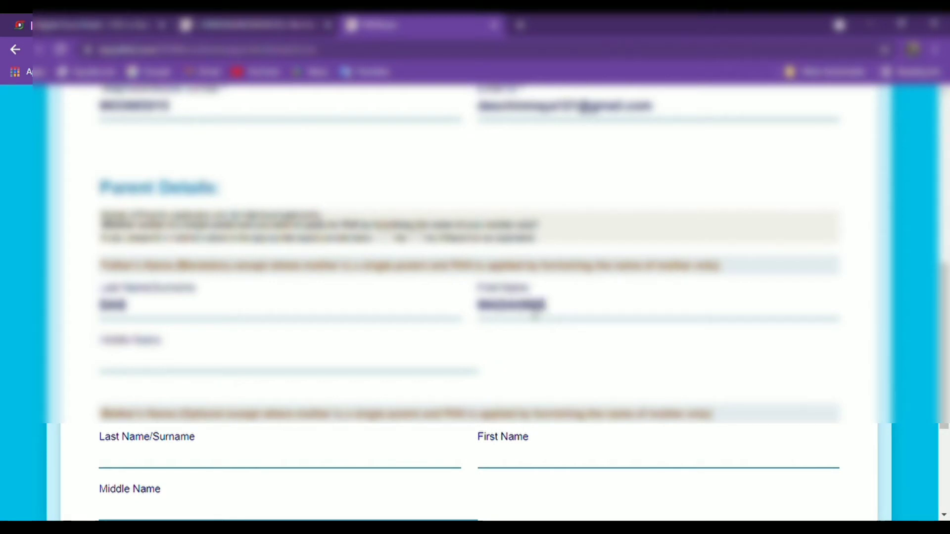
pyautogui.write('SH')
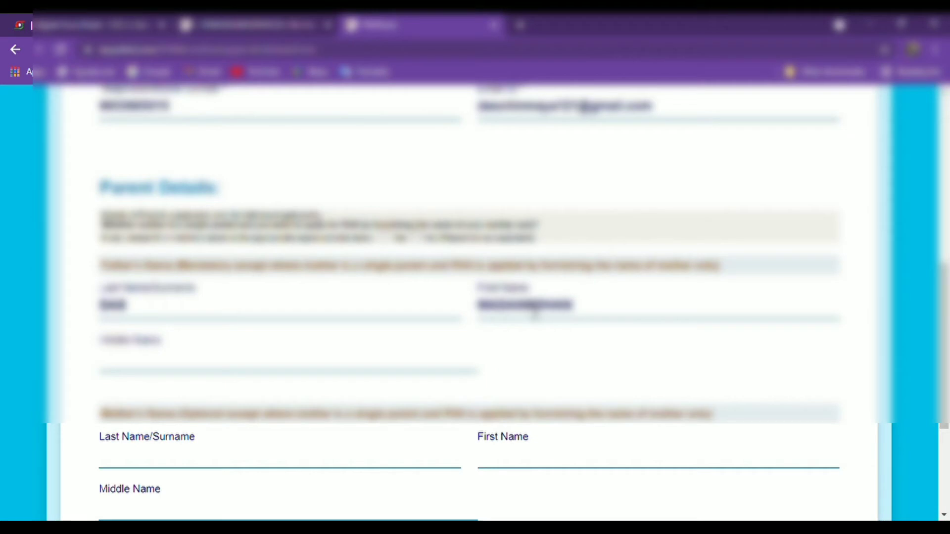
# - Choose which parent's name is printed on the PAN card
pyautogui.scroll(-3, 514, 376)
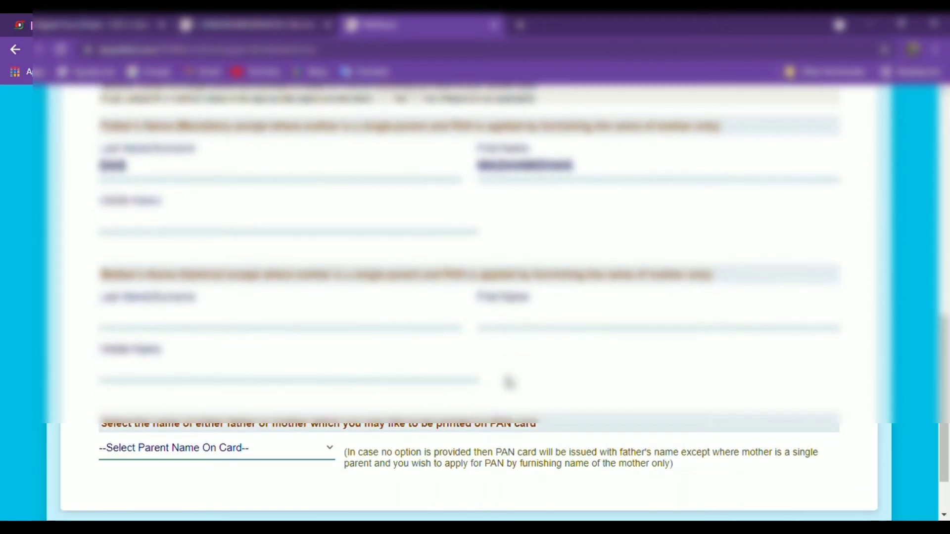
pyautogui.scroll(-2, 220, 341)
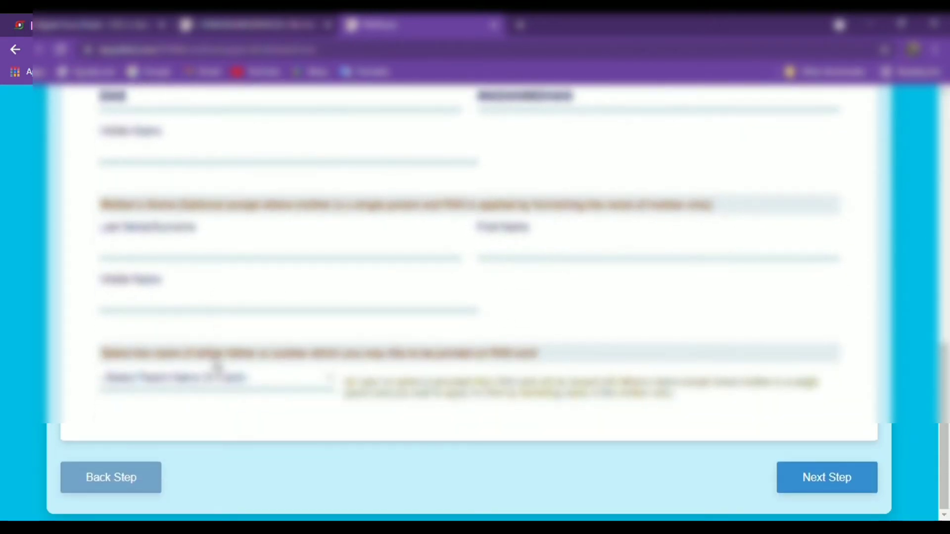
pyautogui.click(209, 392)
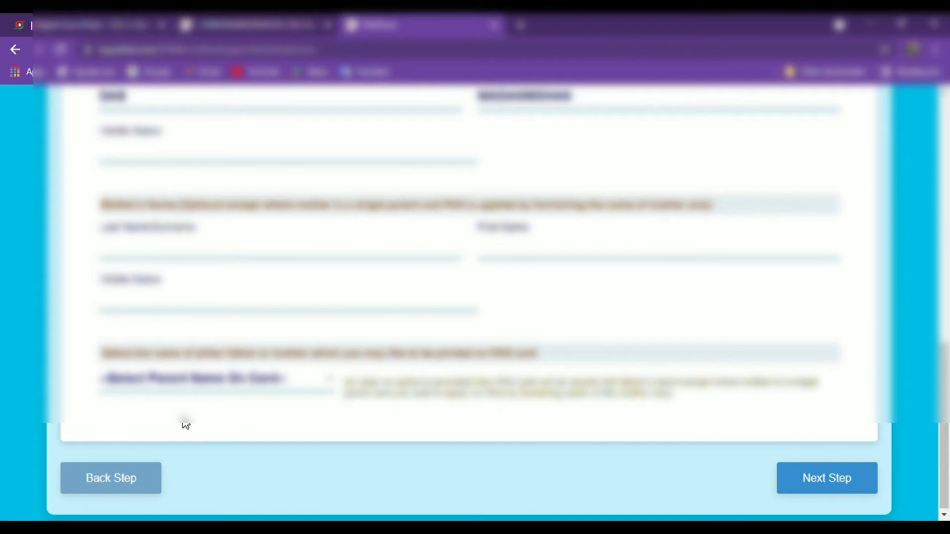
pyautogui.click(186, 425)
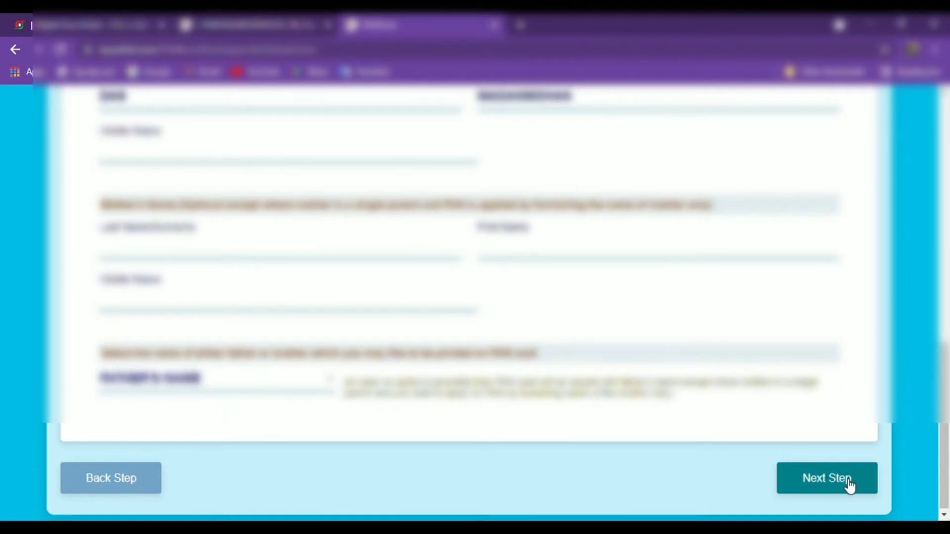
# - Submit the Contact & Parent Details step, dismissing the validation message, to reach Address Details
pyautogui.click(850, 486)
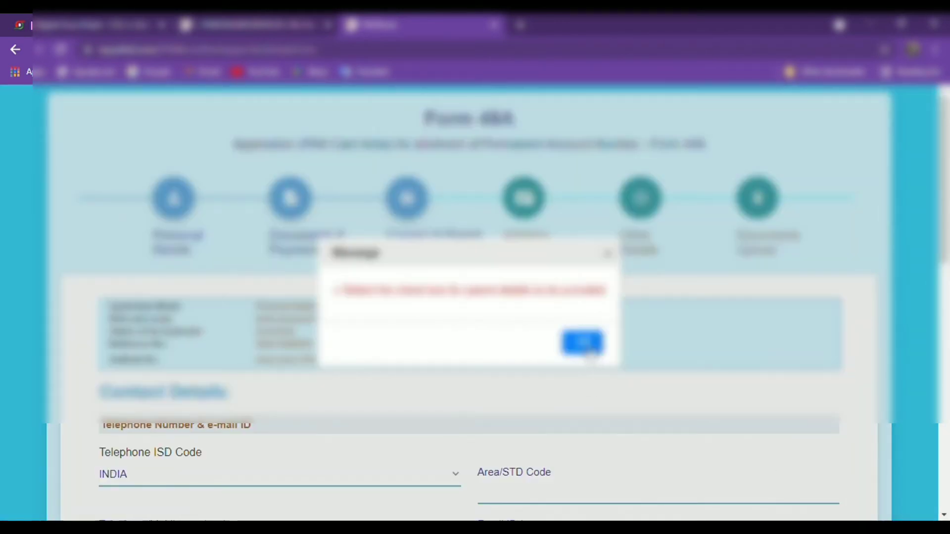
pyautogui.click(589, 352)
pyautogui.scroll(15, 574, 371)
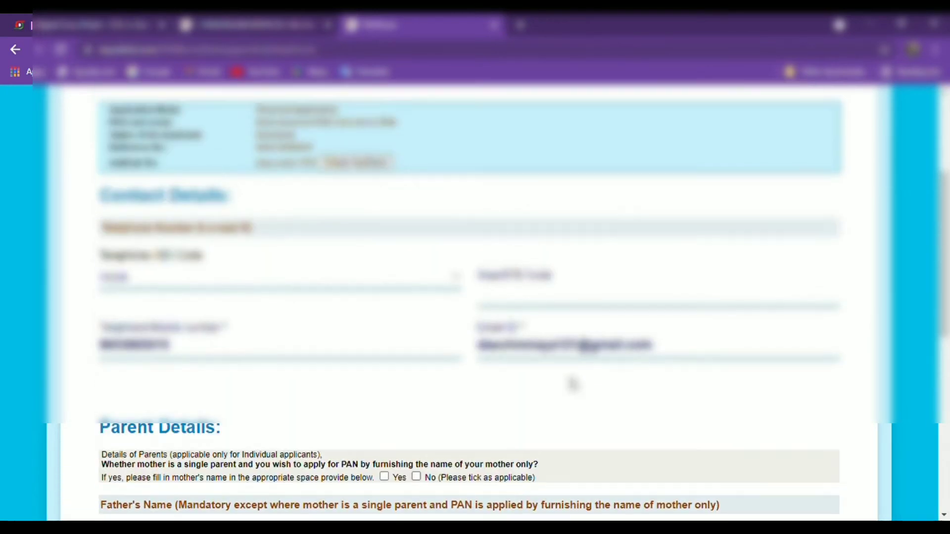
pyautogui.scroll(4, 573, 385)
pyautogui.scroll(-3, 572, 384)
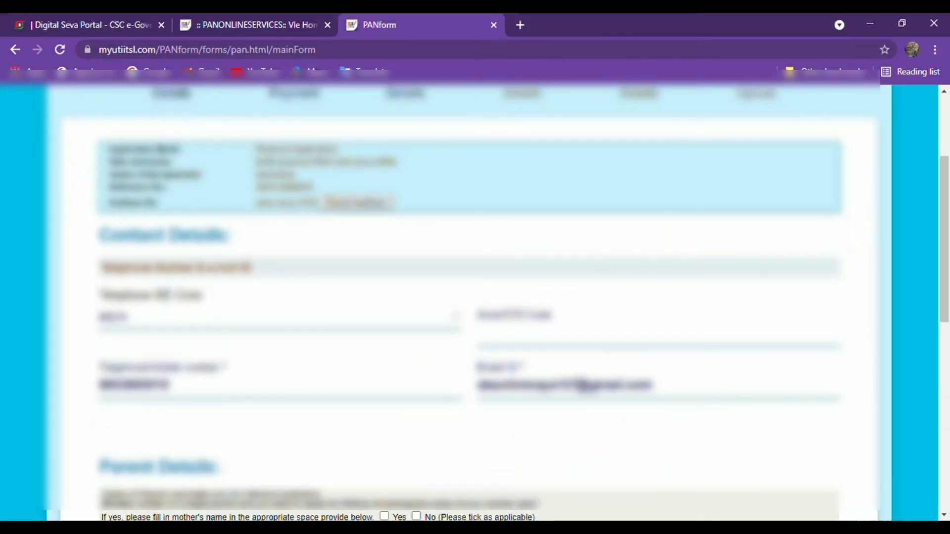
pyautogui.scroll(-4, 554, 399)
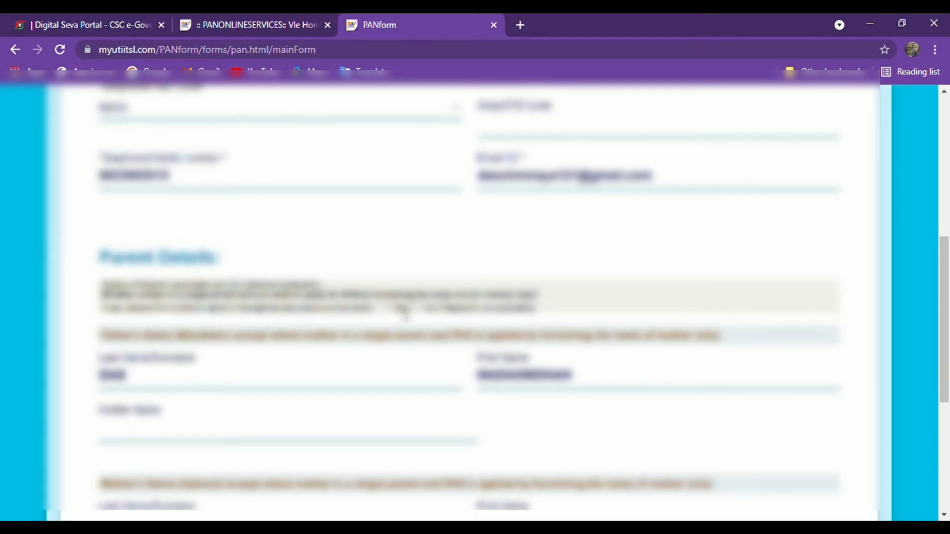
pyautogui.scroll(-5, 416, 310)
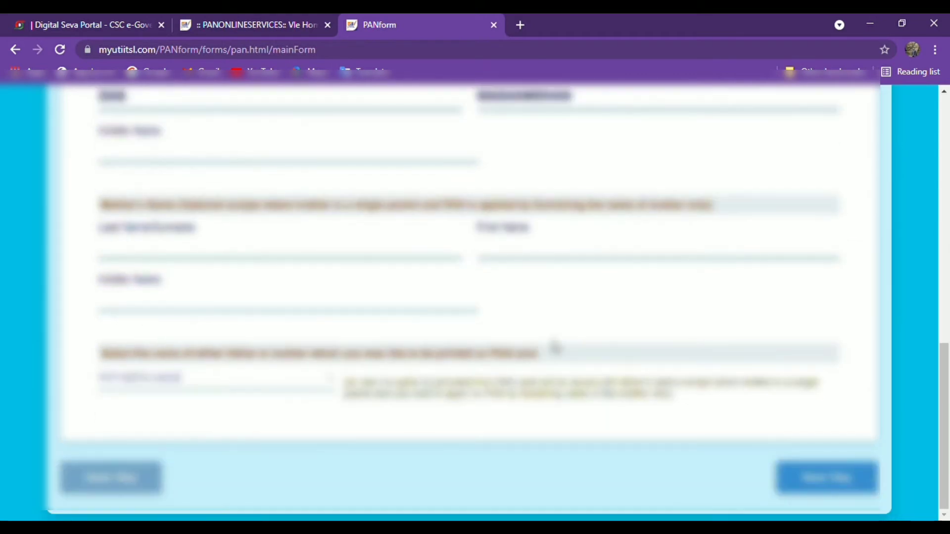
pyautogui.click(799, 486)
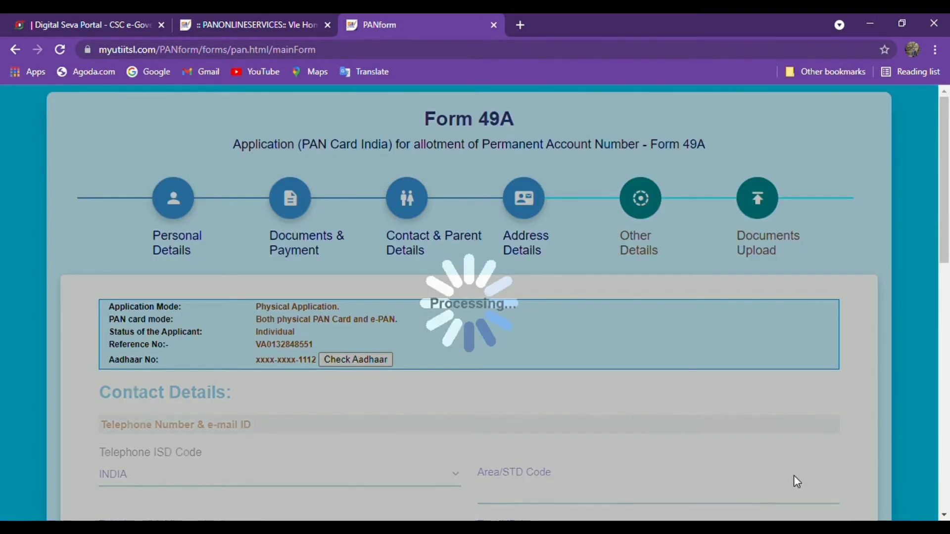
# - Choose BALESWAR as the district in the residential address and check the remaining fields
pyautogui.scroll(-4, 525, 405)
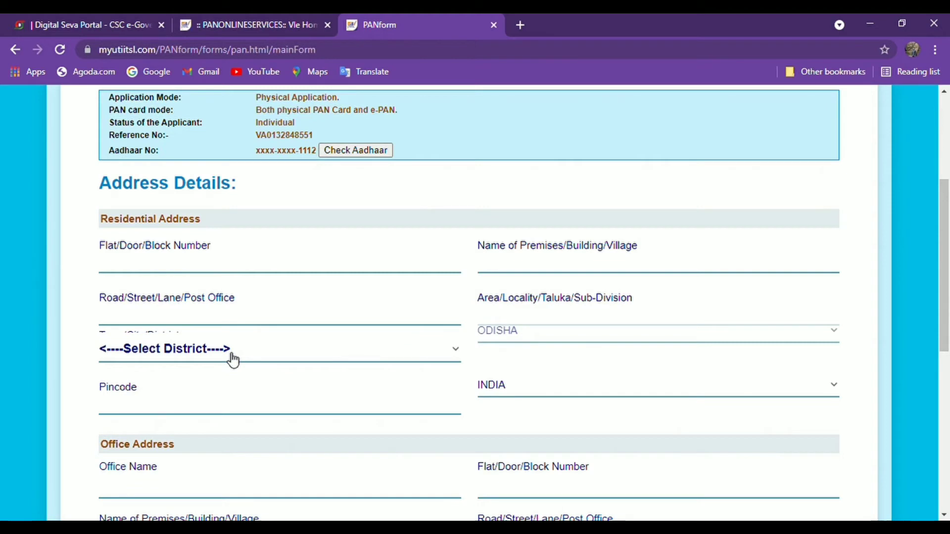
pyautogui.click(262, 89)
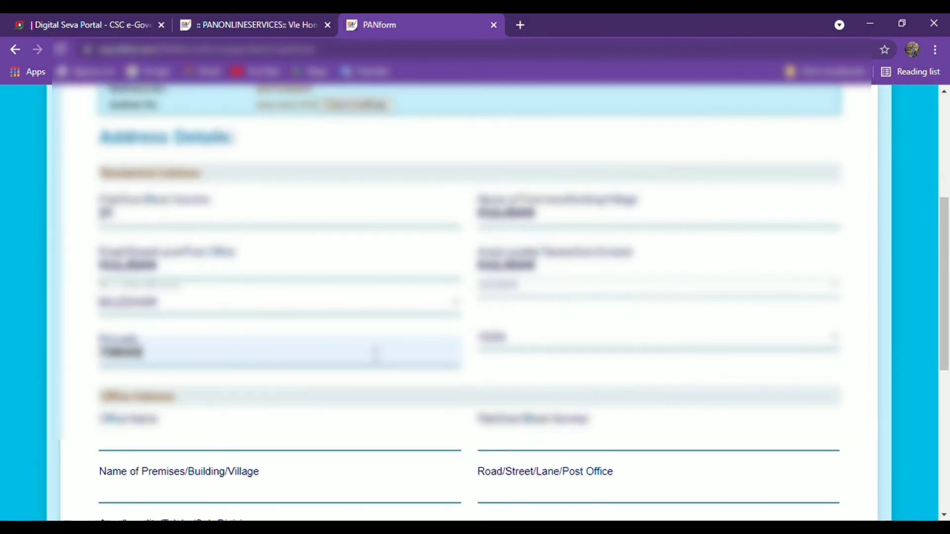
pyautogui.scroll(-7, 348, 350)
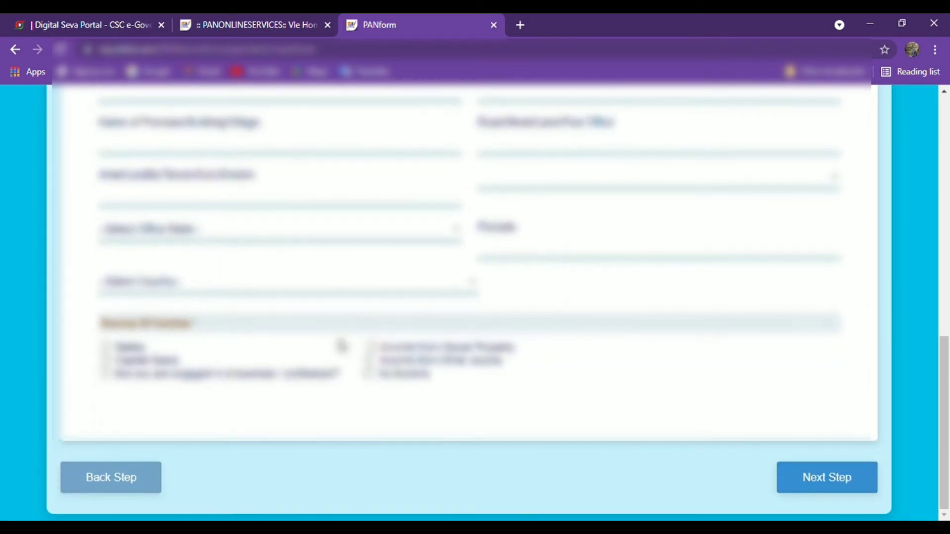
pyautogui.scroll(3, 341, 345)
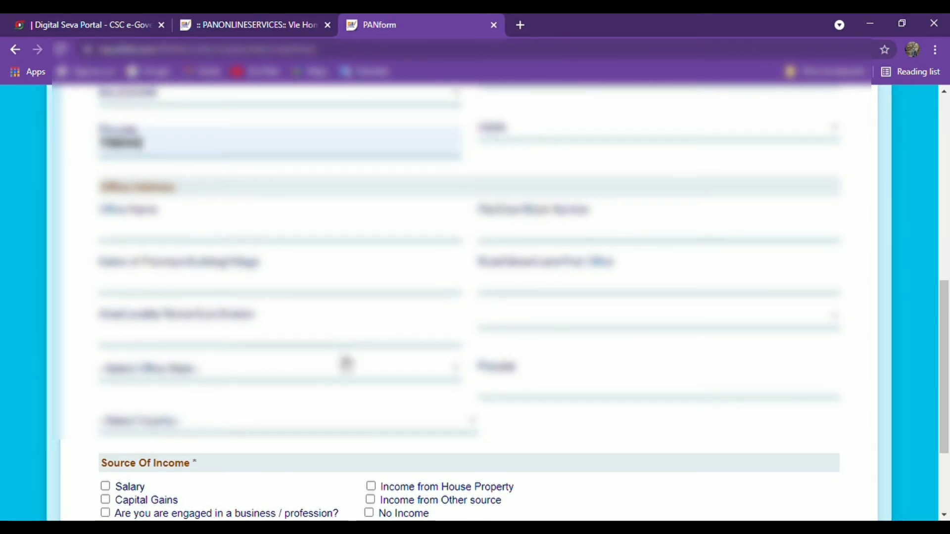
pyautogui.scroll(-3, 343, 357)
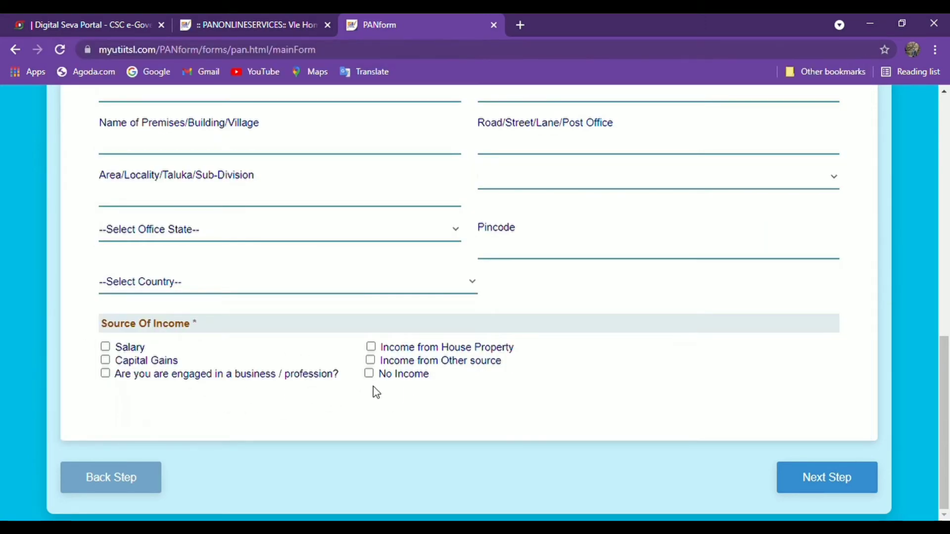
# - Set the source of income to No Income, accept the warning, and continue to Other Details
pyautogui.click(369, 374)
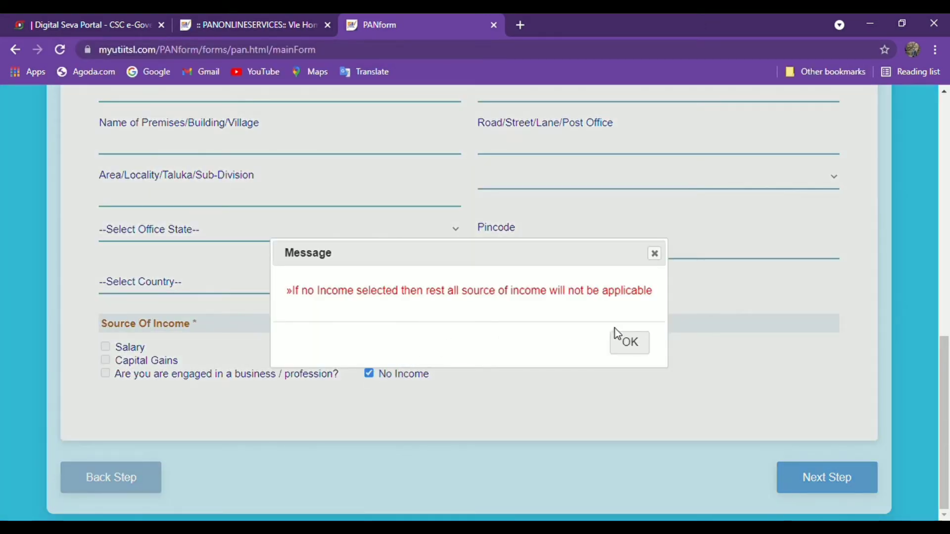
pyautogui.click(638, 344)
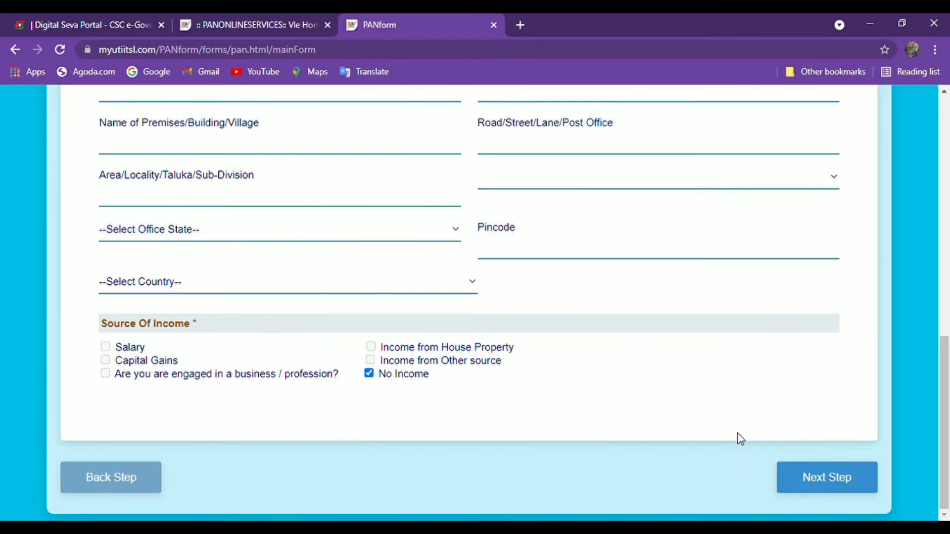
pyautogui.click(805, 477)
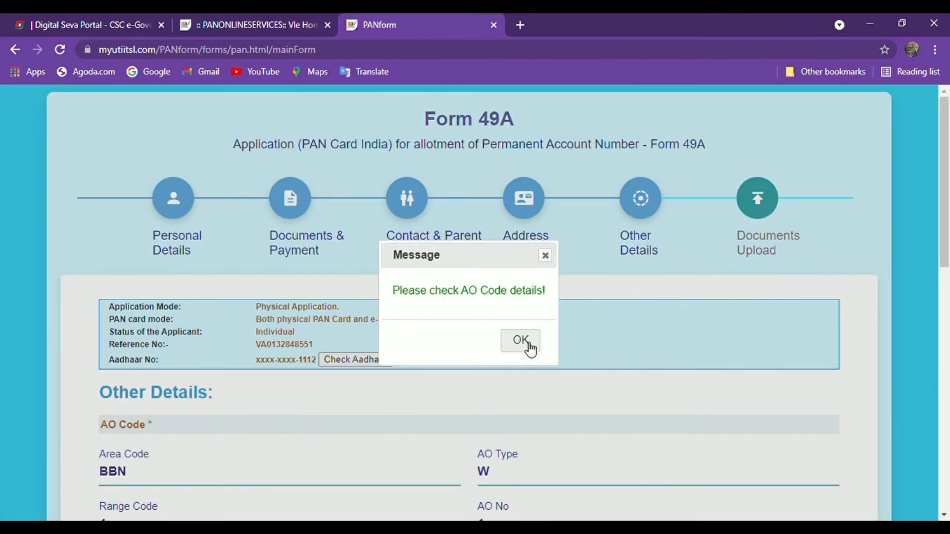
# - Dismiss the AO code reminder, declare as HIMSELF/HERSELF, and set the verification place to KULIGAN
pyautogui.click(527, 344)
pyautogui.scroll(-4, 545, 381)
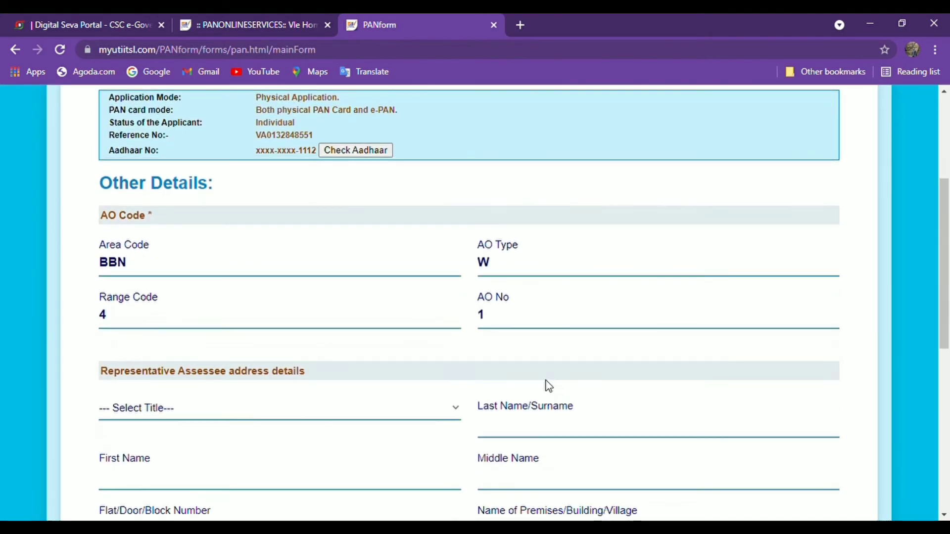
pyautogui.scroll(-3, 548, 386)
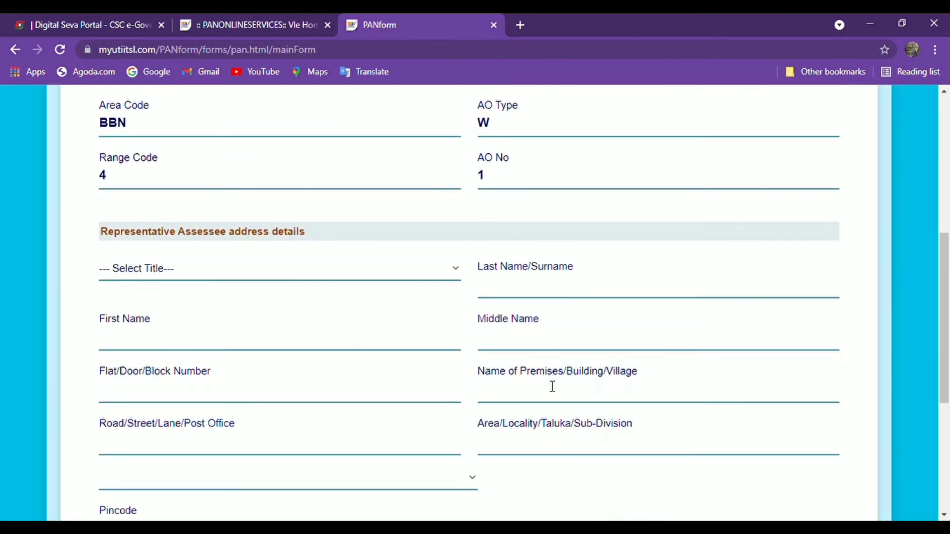
pyautogui.scroll(-6, 550, 386)
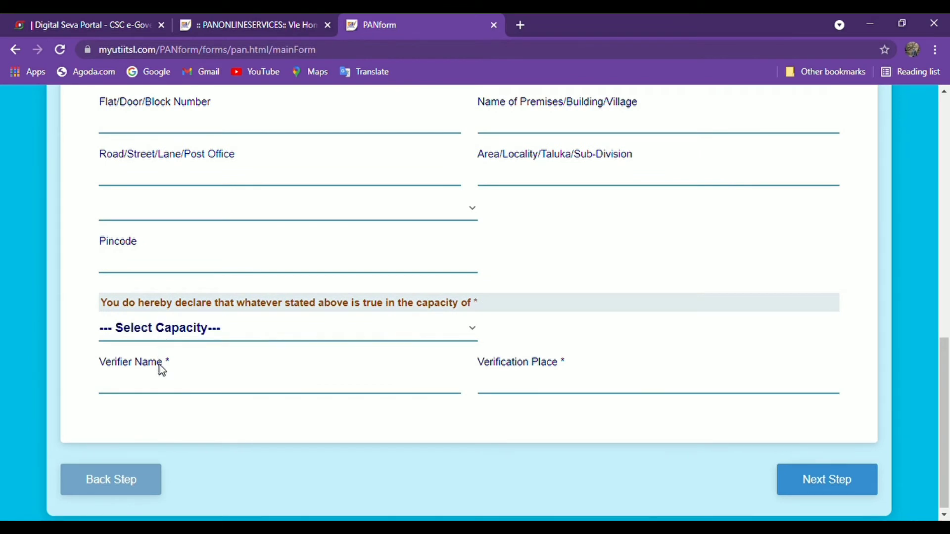
pyautogui.click(165, 377)
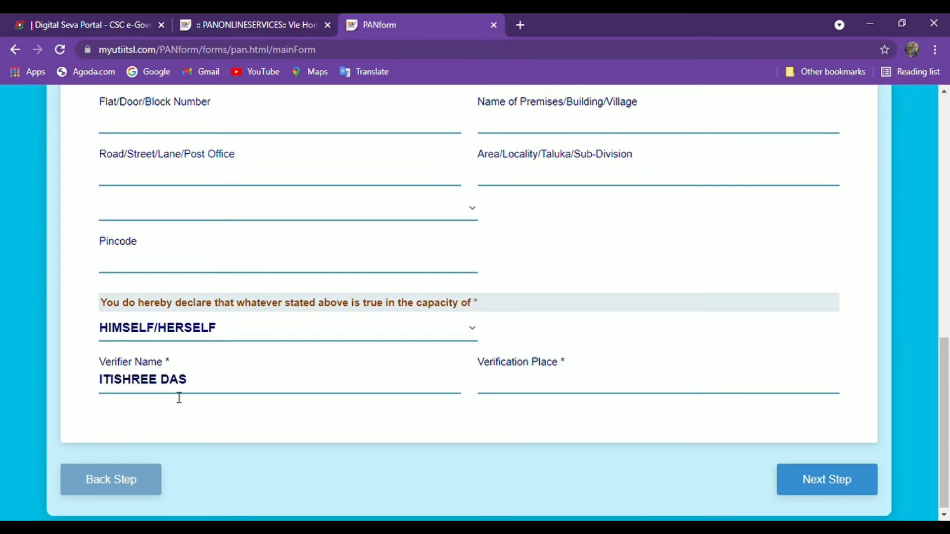
pyautogui.click(539, 396)
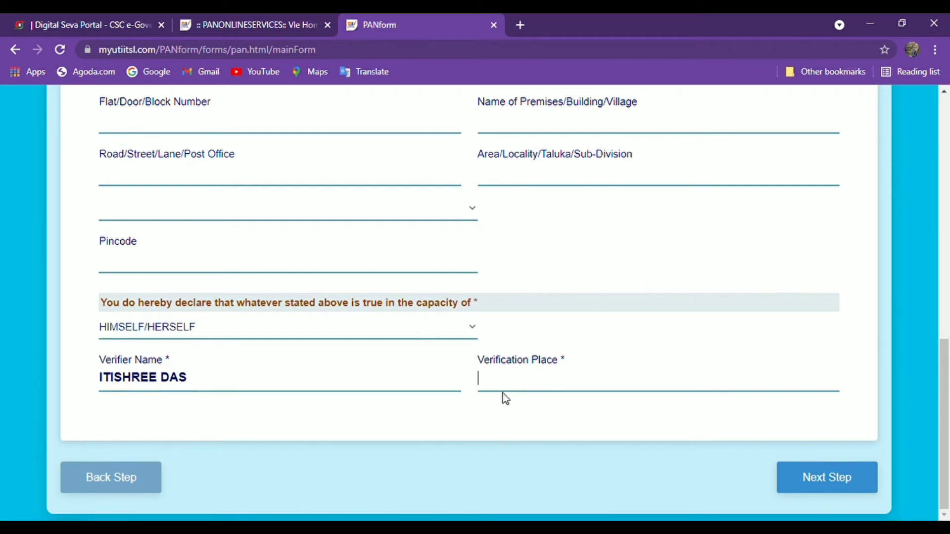
pyautogui.write('KULIGAN')
pyautogui.click(504, 408)
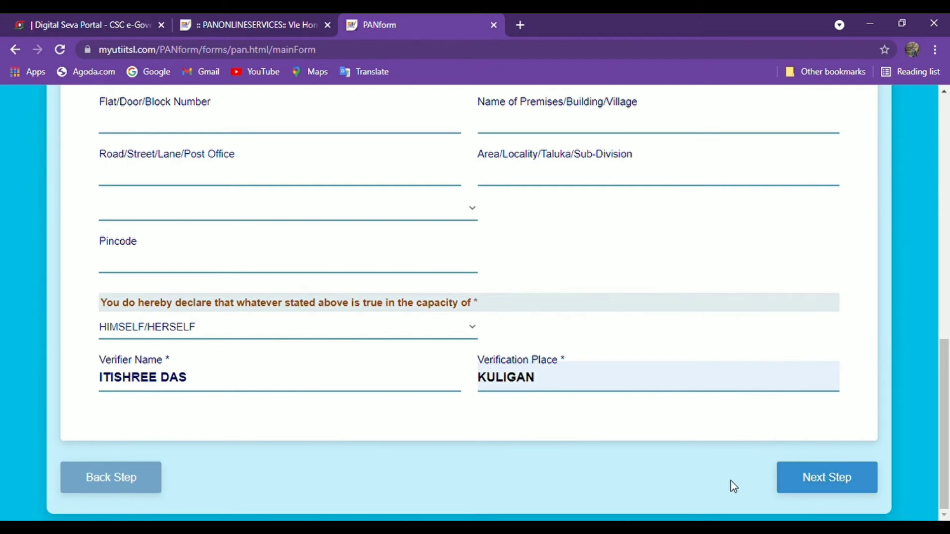
# - Review the AADHAAR Card identity, address and DOB proofs on Documents Upload, then submit Form 49A
pyautogui.click(811, 479)
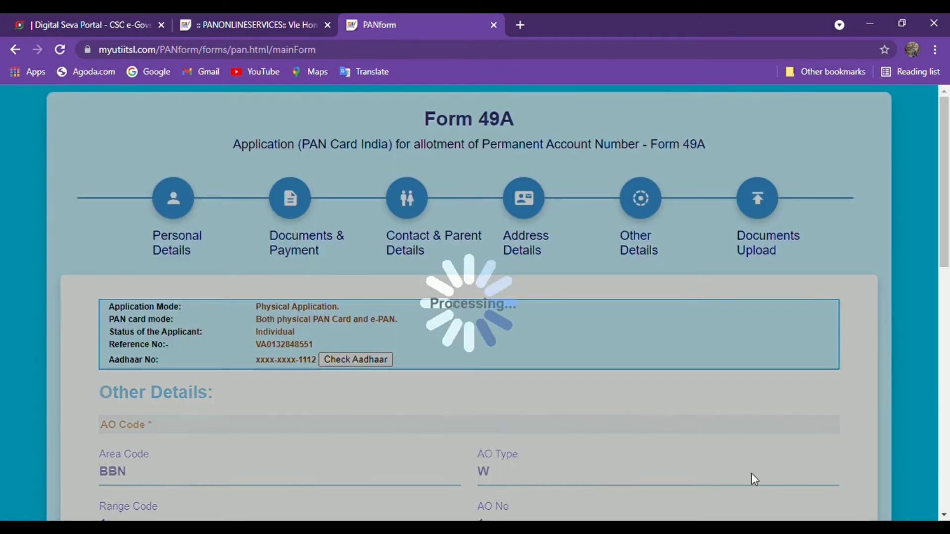
pyautogui.scroll(-4, 579, 441)
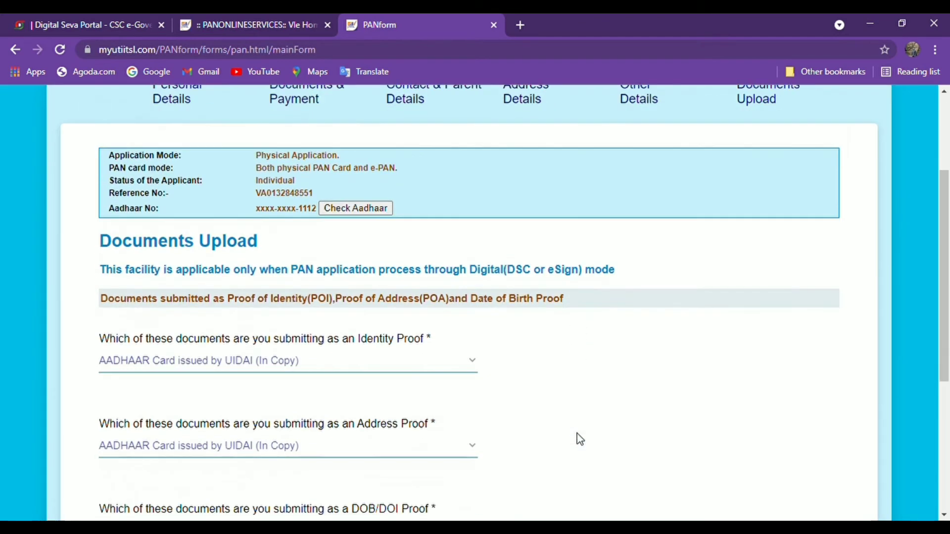
pyautogui.scroll(-4, 335, 356)
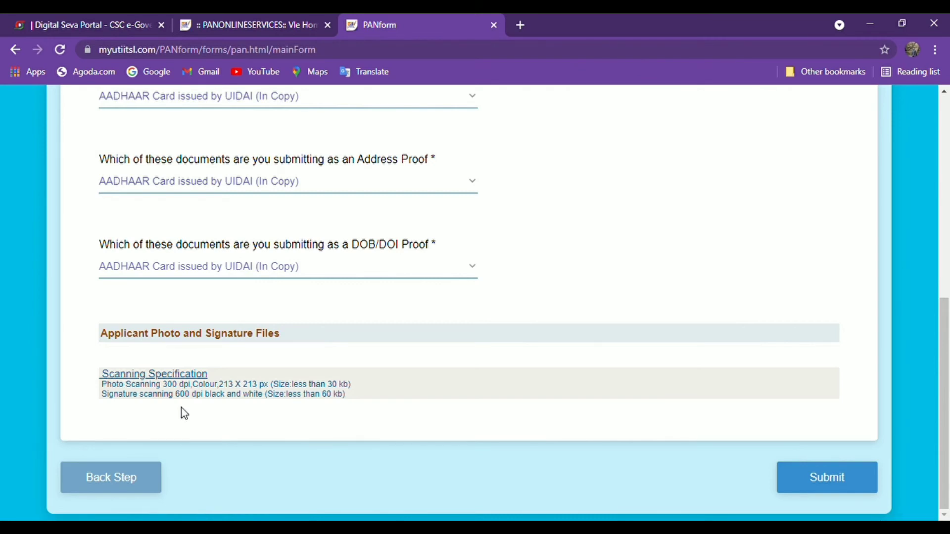
pyautogui.click(827, 477)
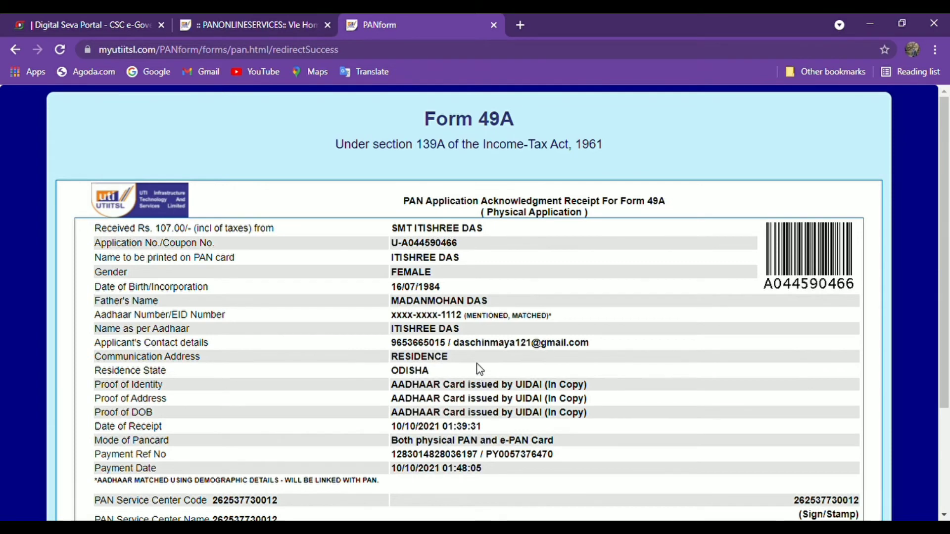
# - Scroll through the Form 49A acknowledgment receipt to review its details
pyautogui.scroll(-1, 504, 337)
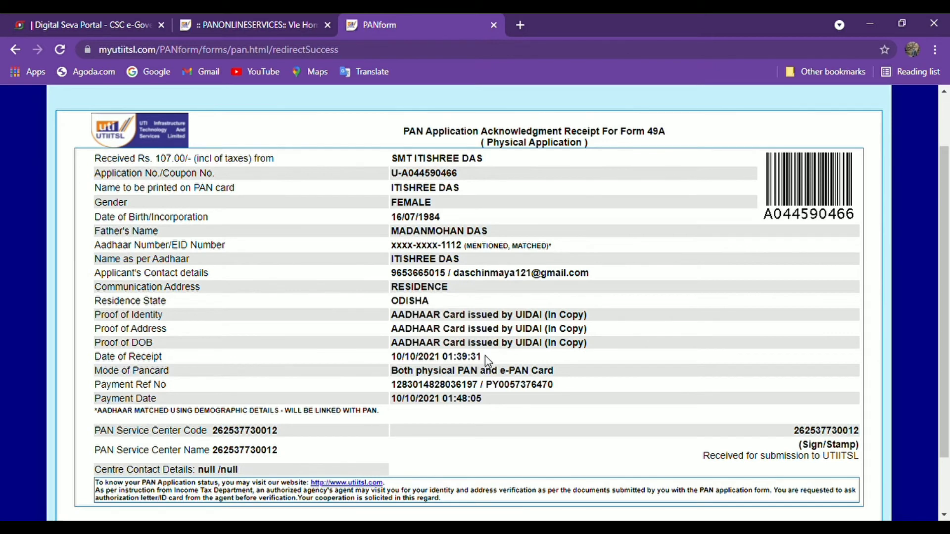
pyautogui.scroll(-1, 486, 357)
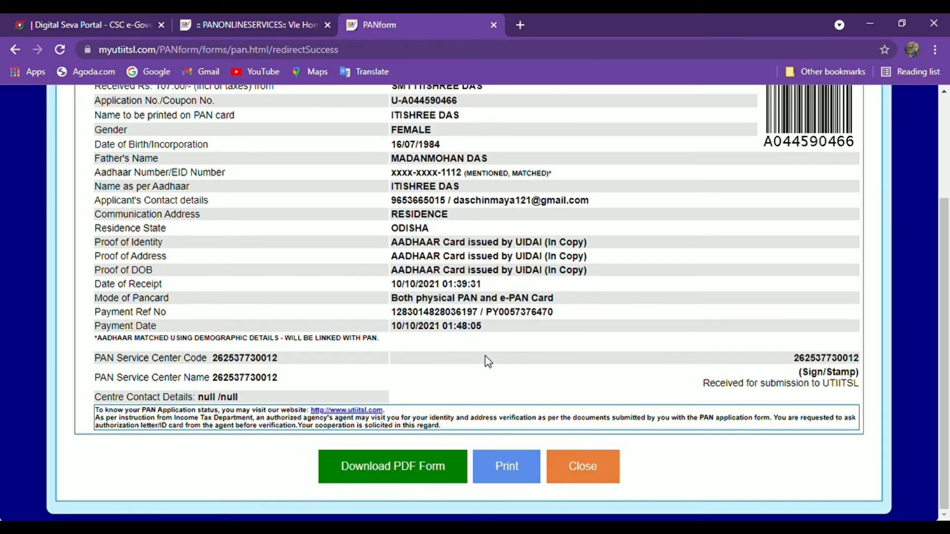
pyautogui.scroll(2, 485, 356)
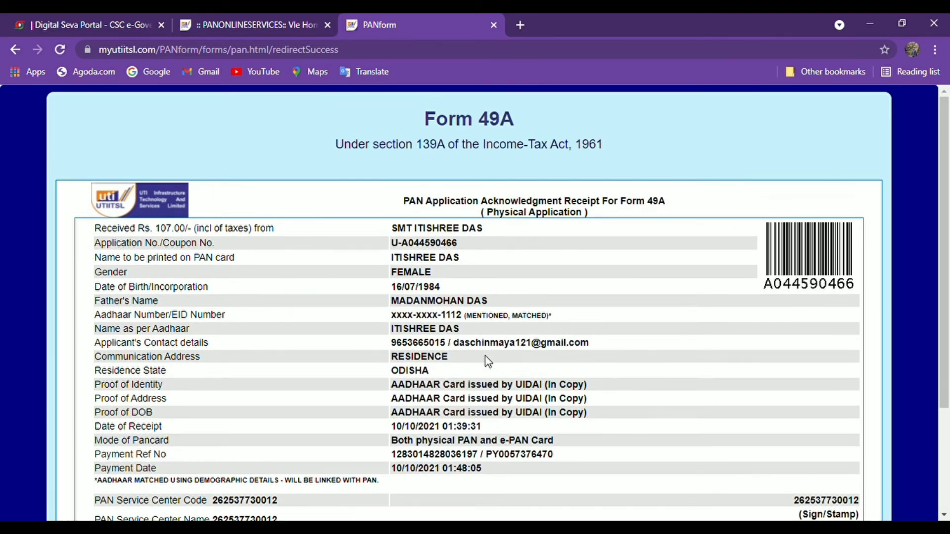
pyautogui.scroll(-1, 487, 362)
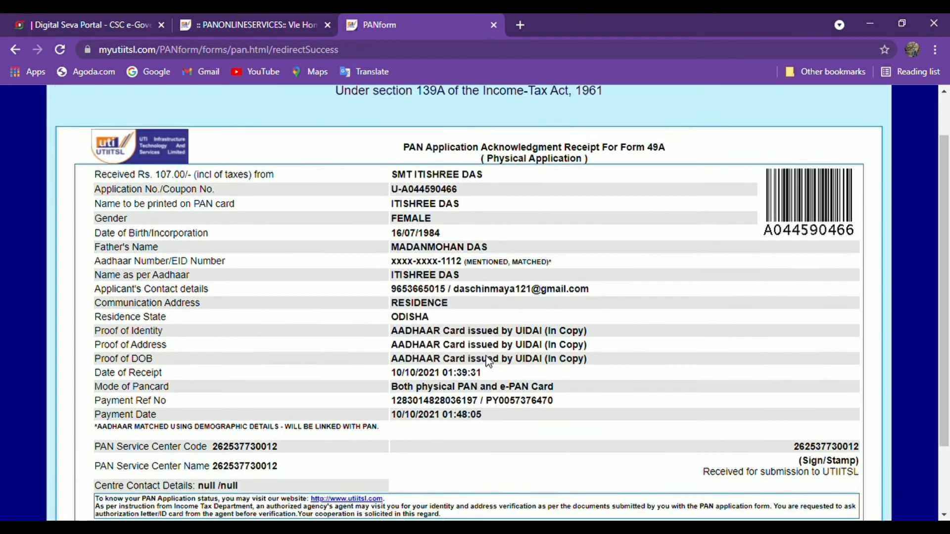
pyautogui.scroll(-2, 487, 362)
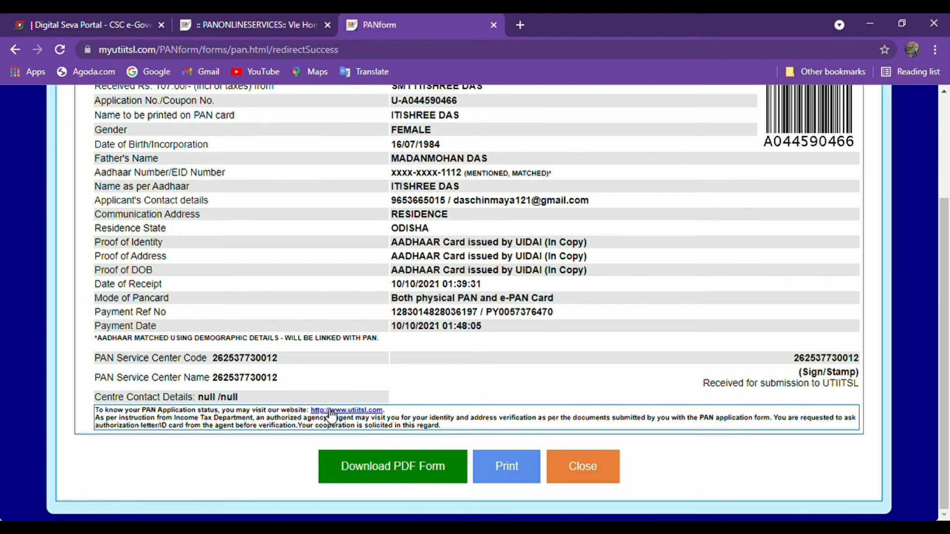
pyautogui.click(406, 479)
pyautogui.click(414, 474)
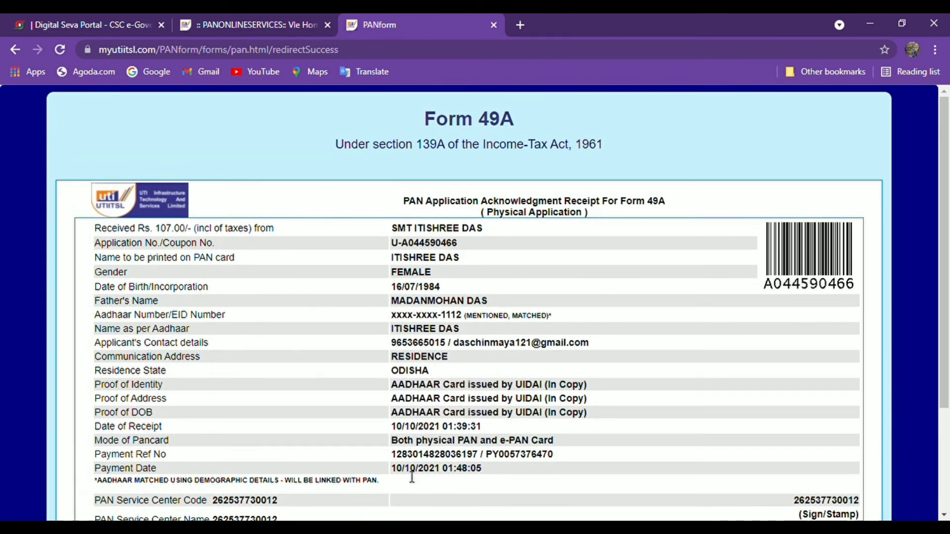
pyautogui.scroll(-3, 411, 476)
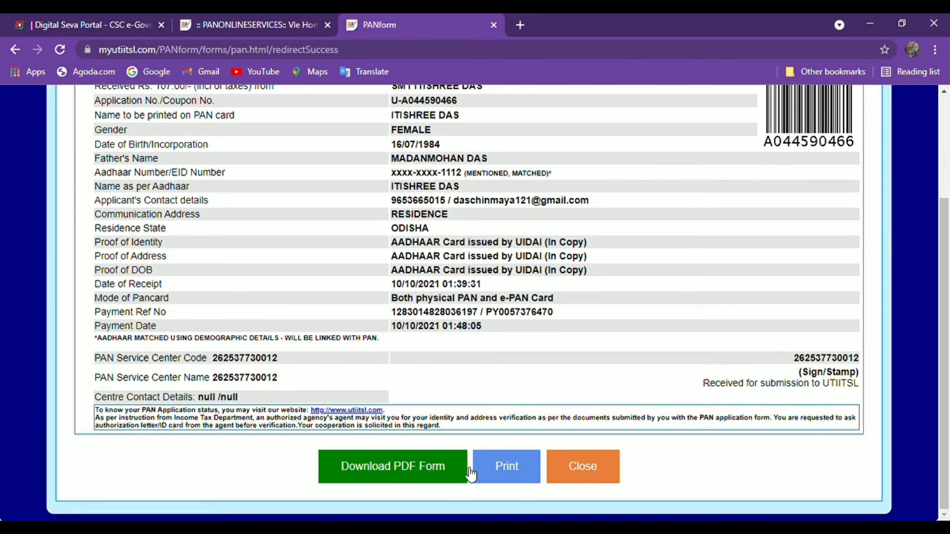
pyautogui.click(407, 481)
pyautogui.moveTo(243, 185)
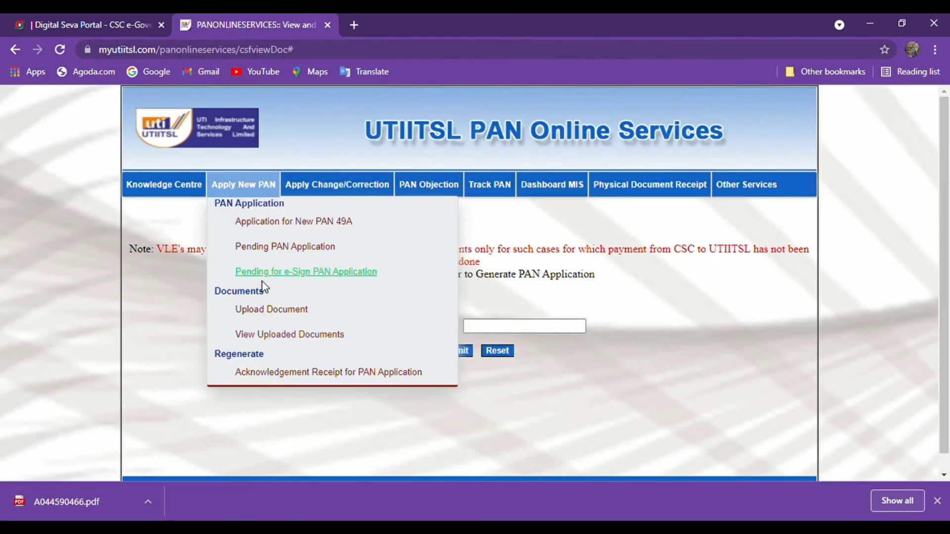
pyautogui.click(277, 311)
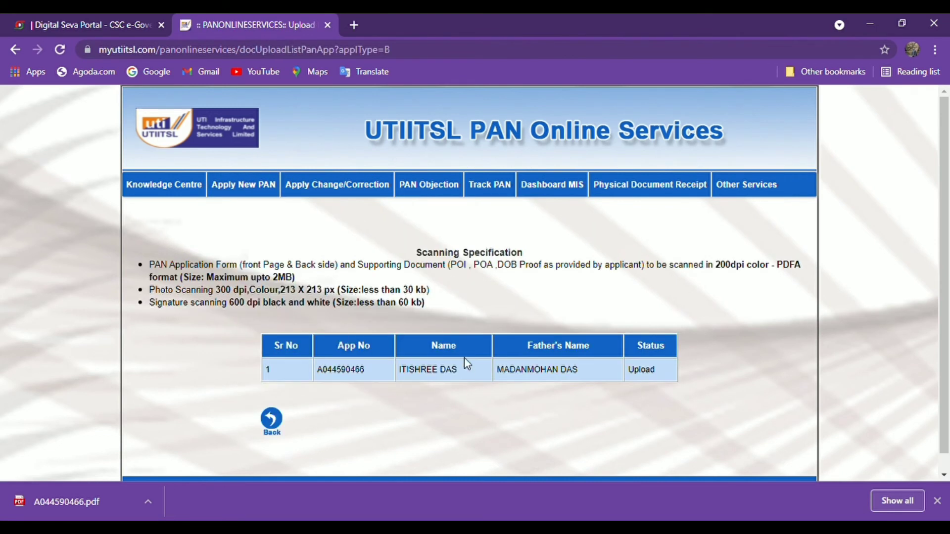
pyautogui.scroll(-1, 464, 355)
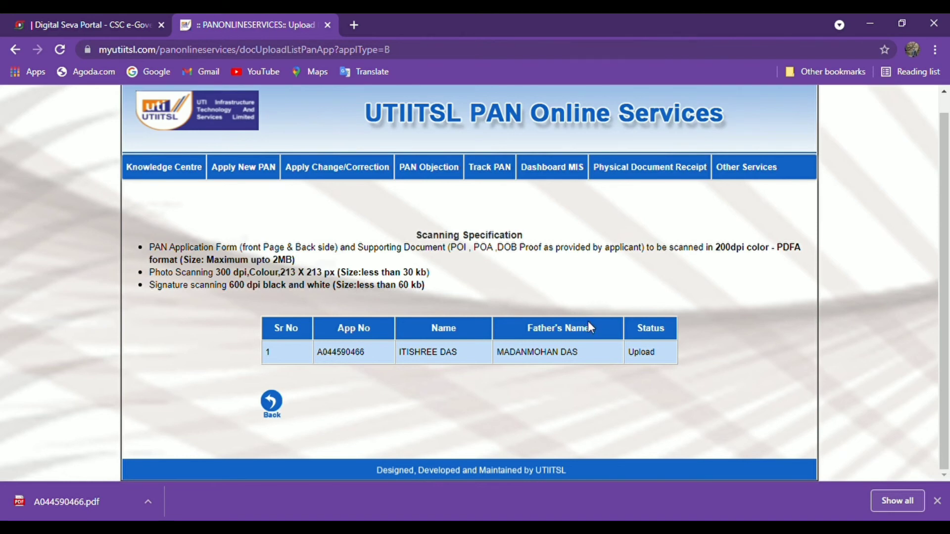
pyautogui.click(646, 354)
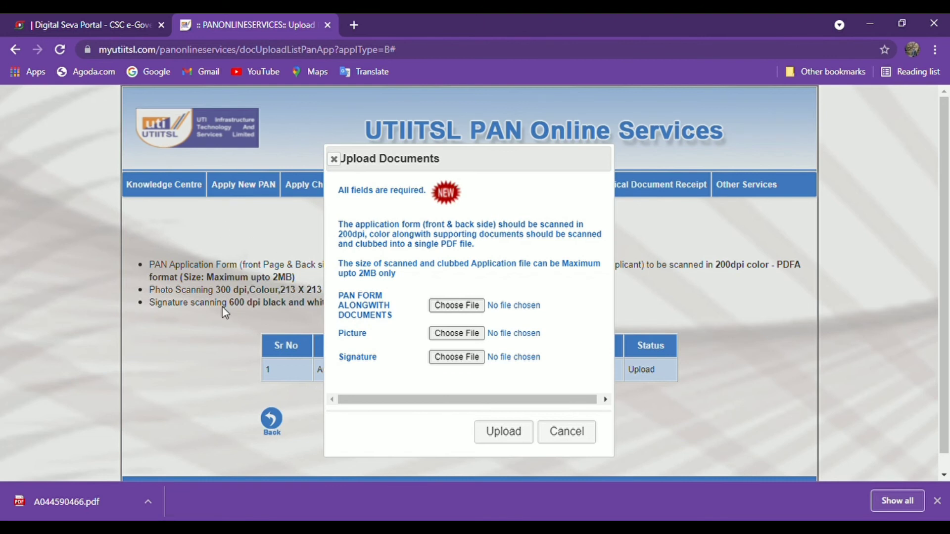
pyautogui.click(146, 502)
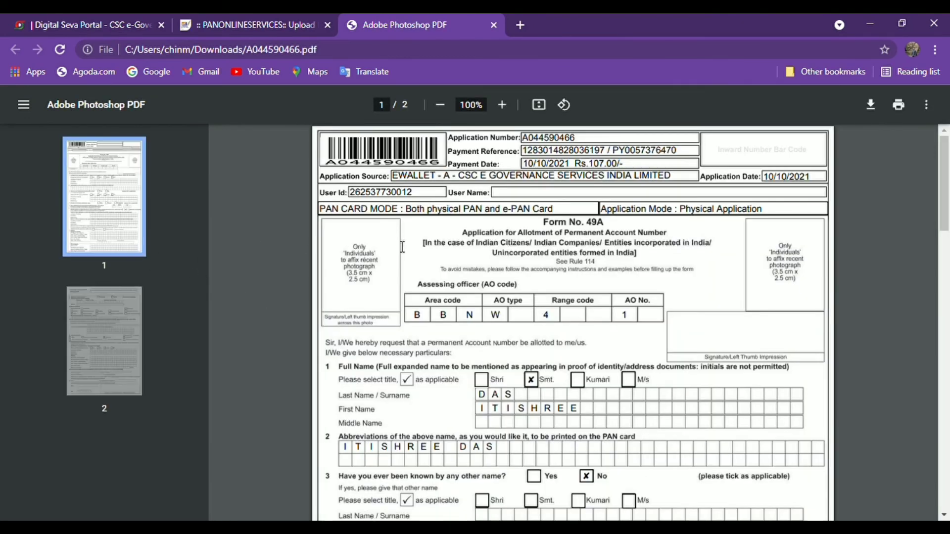
# - Review pages 1 and 2 of the Form 49A receipt PDF, then close its tab
pyautogui.scroll(-4, 510, 256)
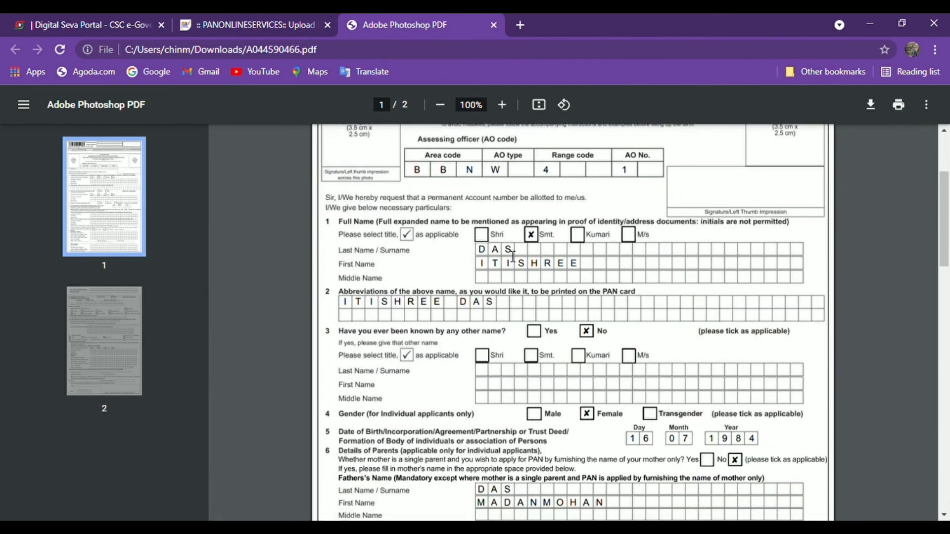
pyautogui.scroll(-3, 493, 257)
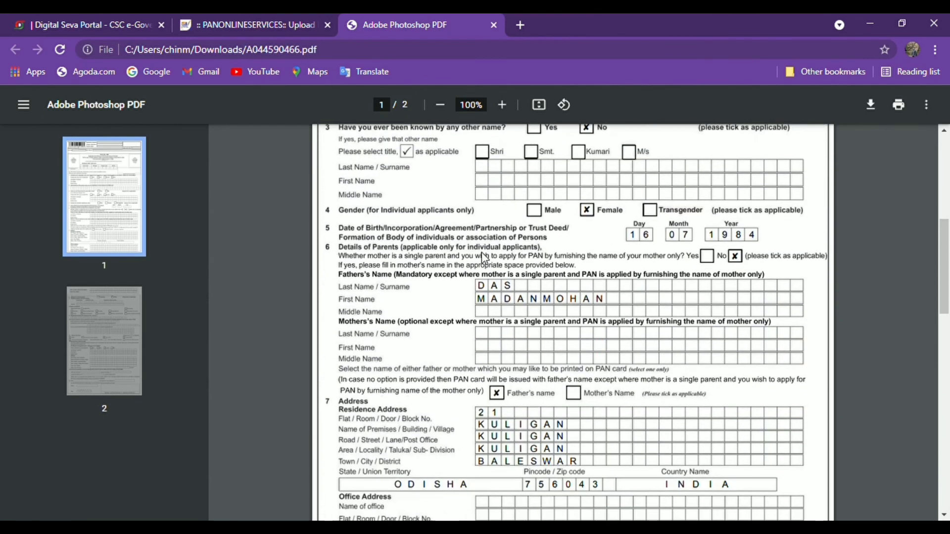
pyautogui.scroll(-4, 487, 262)
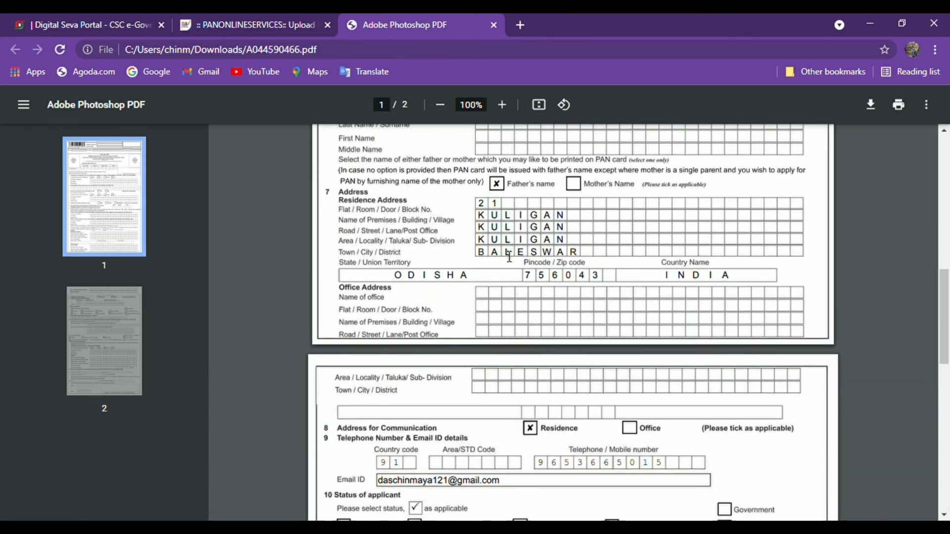
pyautogui.scroll(-3, 510, 257)
pyautogui.scroll(3, 509, 256)
pyautogui.scroll(-4, 509, 257)
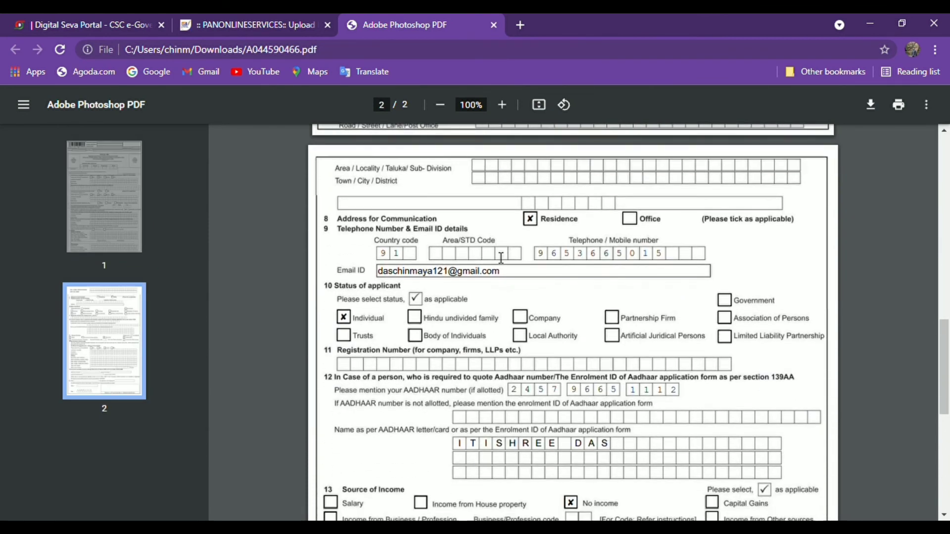
pyautogui.scroll(-3, 501, 258)
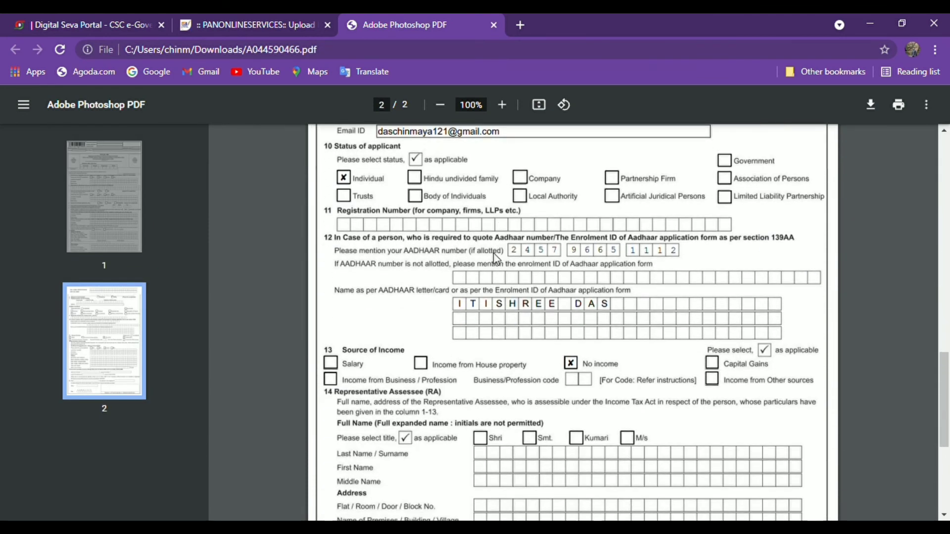
pyautogui.scroll(-5, 497, 259)
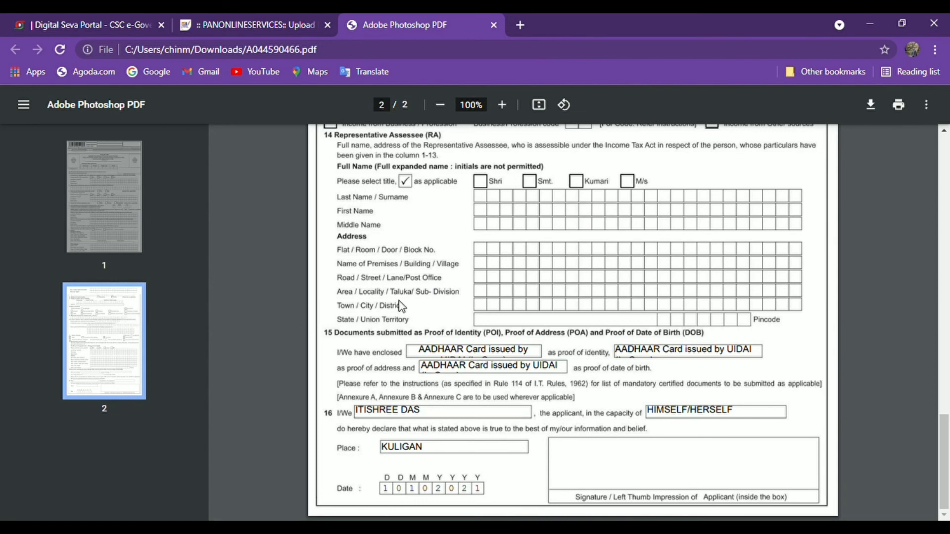
pyautogui.scroll(2, 398, 311)
pyautogui.scroll(4, 399, 317)
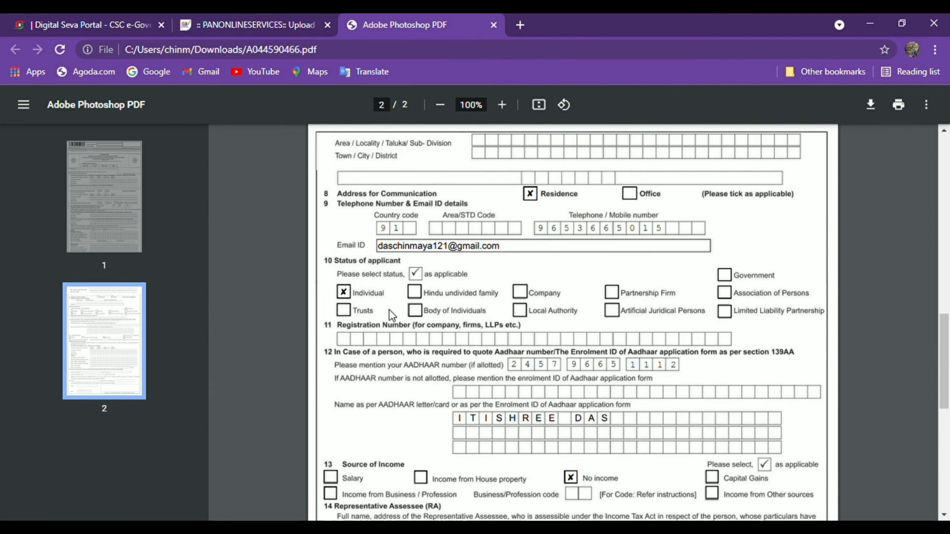
pyautogui.scroll(10, 367, 316)
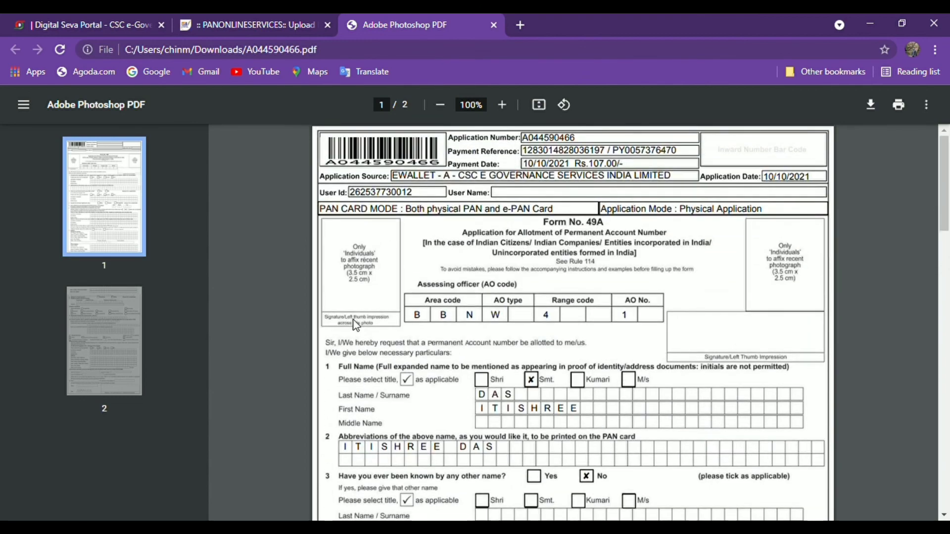
pyautogui.scroll(-10, 355, 324)
pyautogui.scroll(-12, 341, 334)
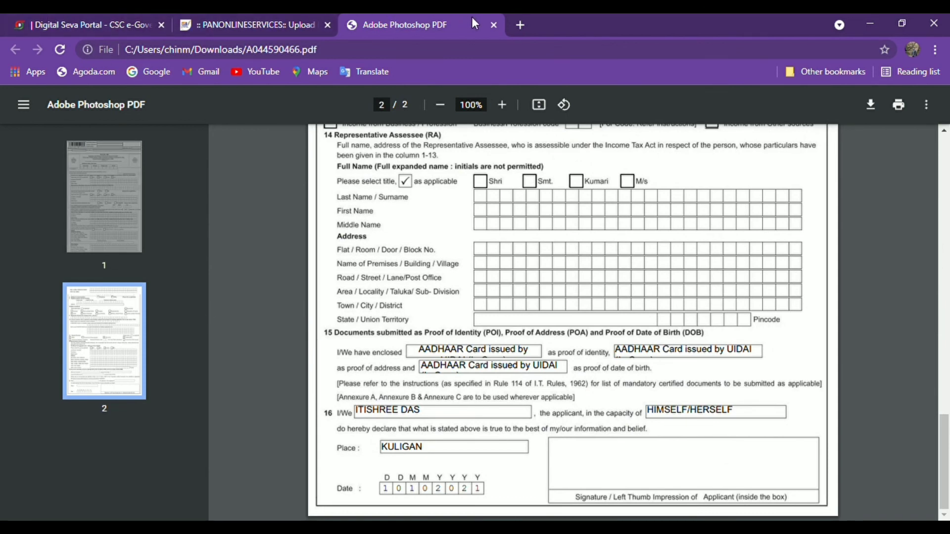
pyautogui.click(494, 25)
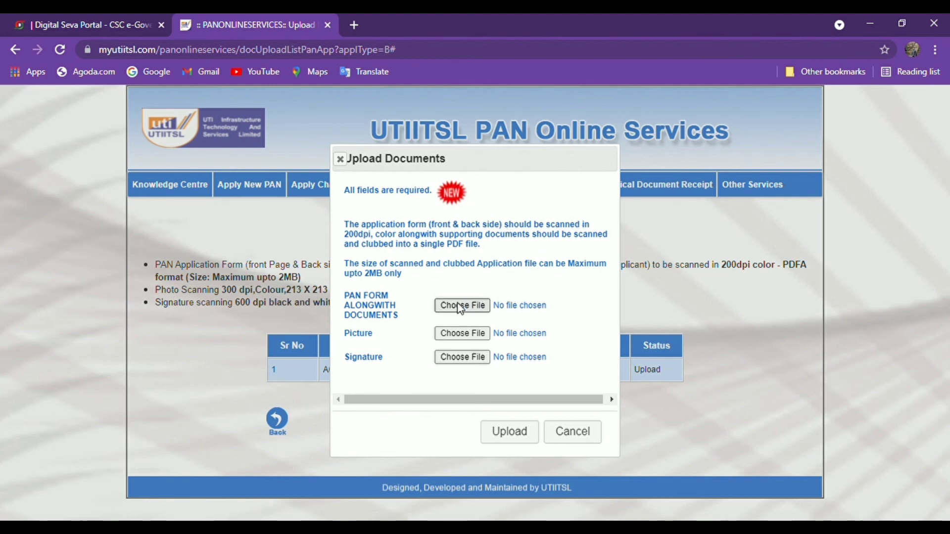
# - Dismiss the file picker and cancel the Upload Documents form without attaching any file
pyautogui.click(461, 307)
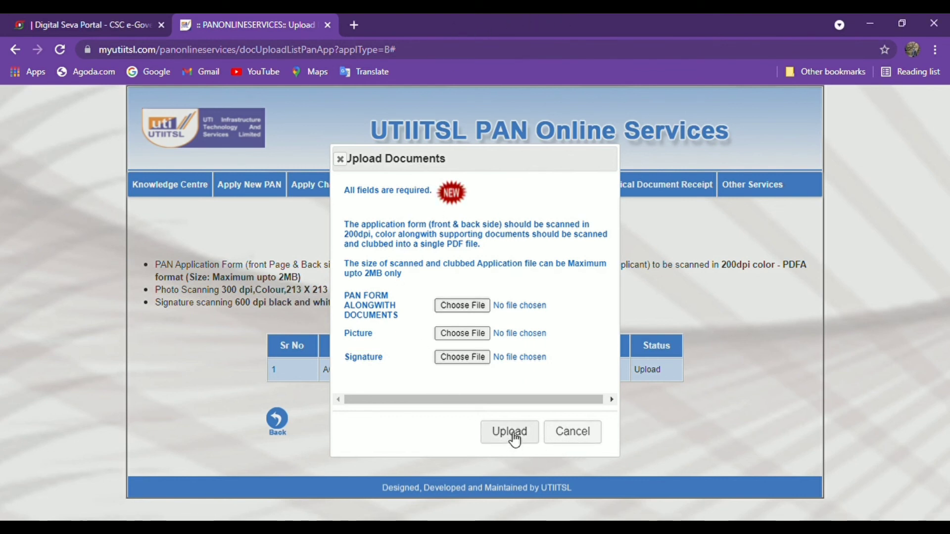
pyautogui.click(576, 432)
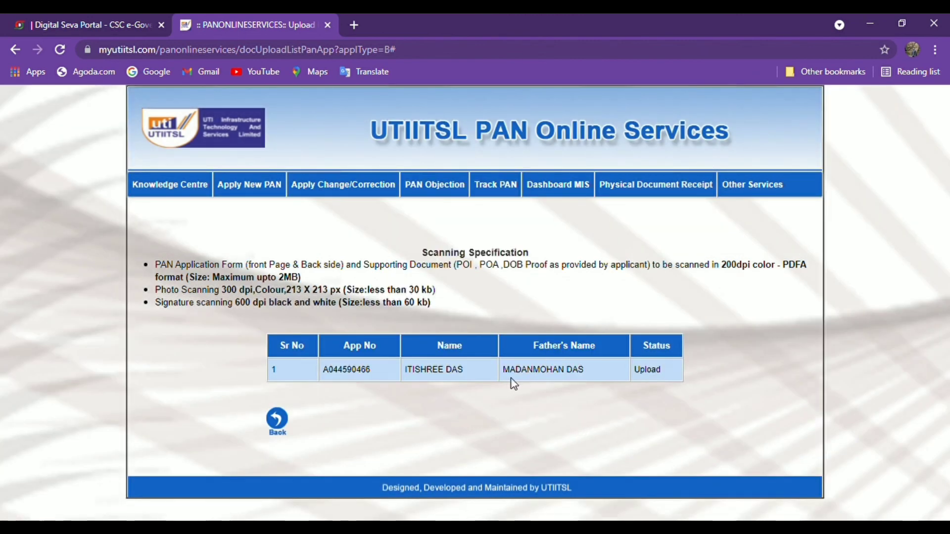